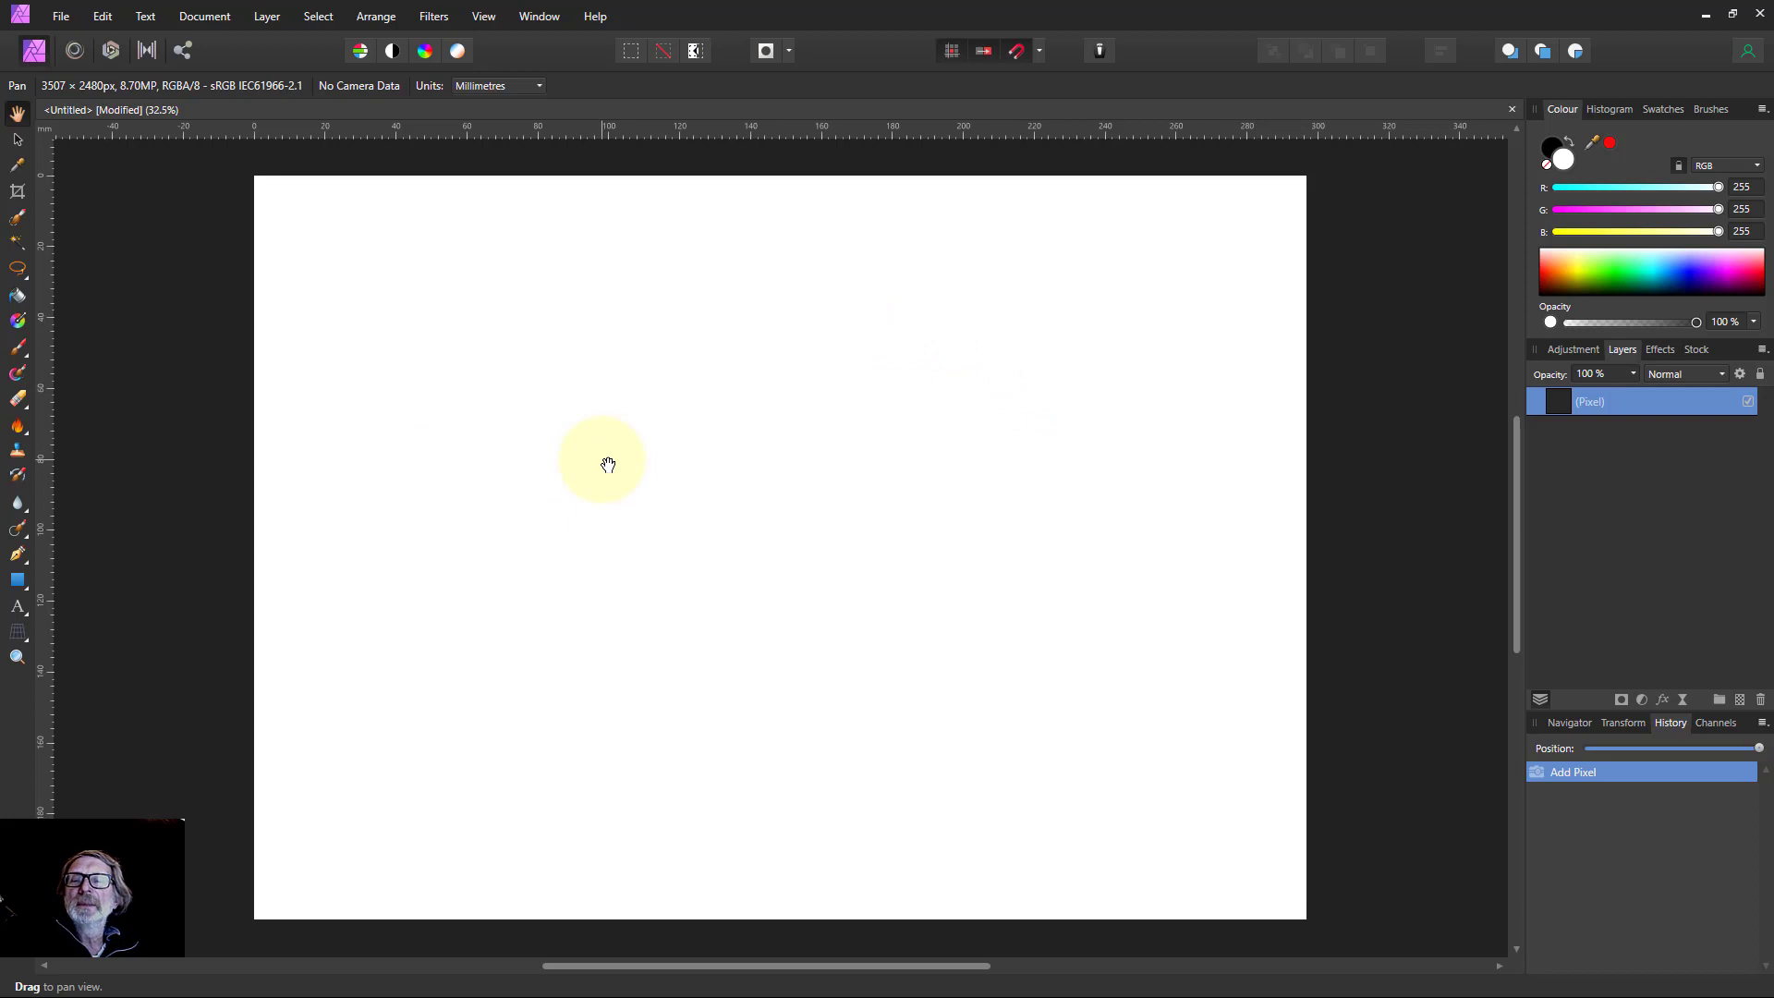
Paint a black vertical 1 on the left and float the History panel out of the dock
{"action": "left_click", "coordinate": [19, 349]}
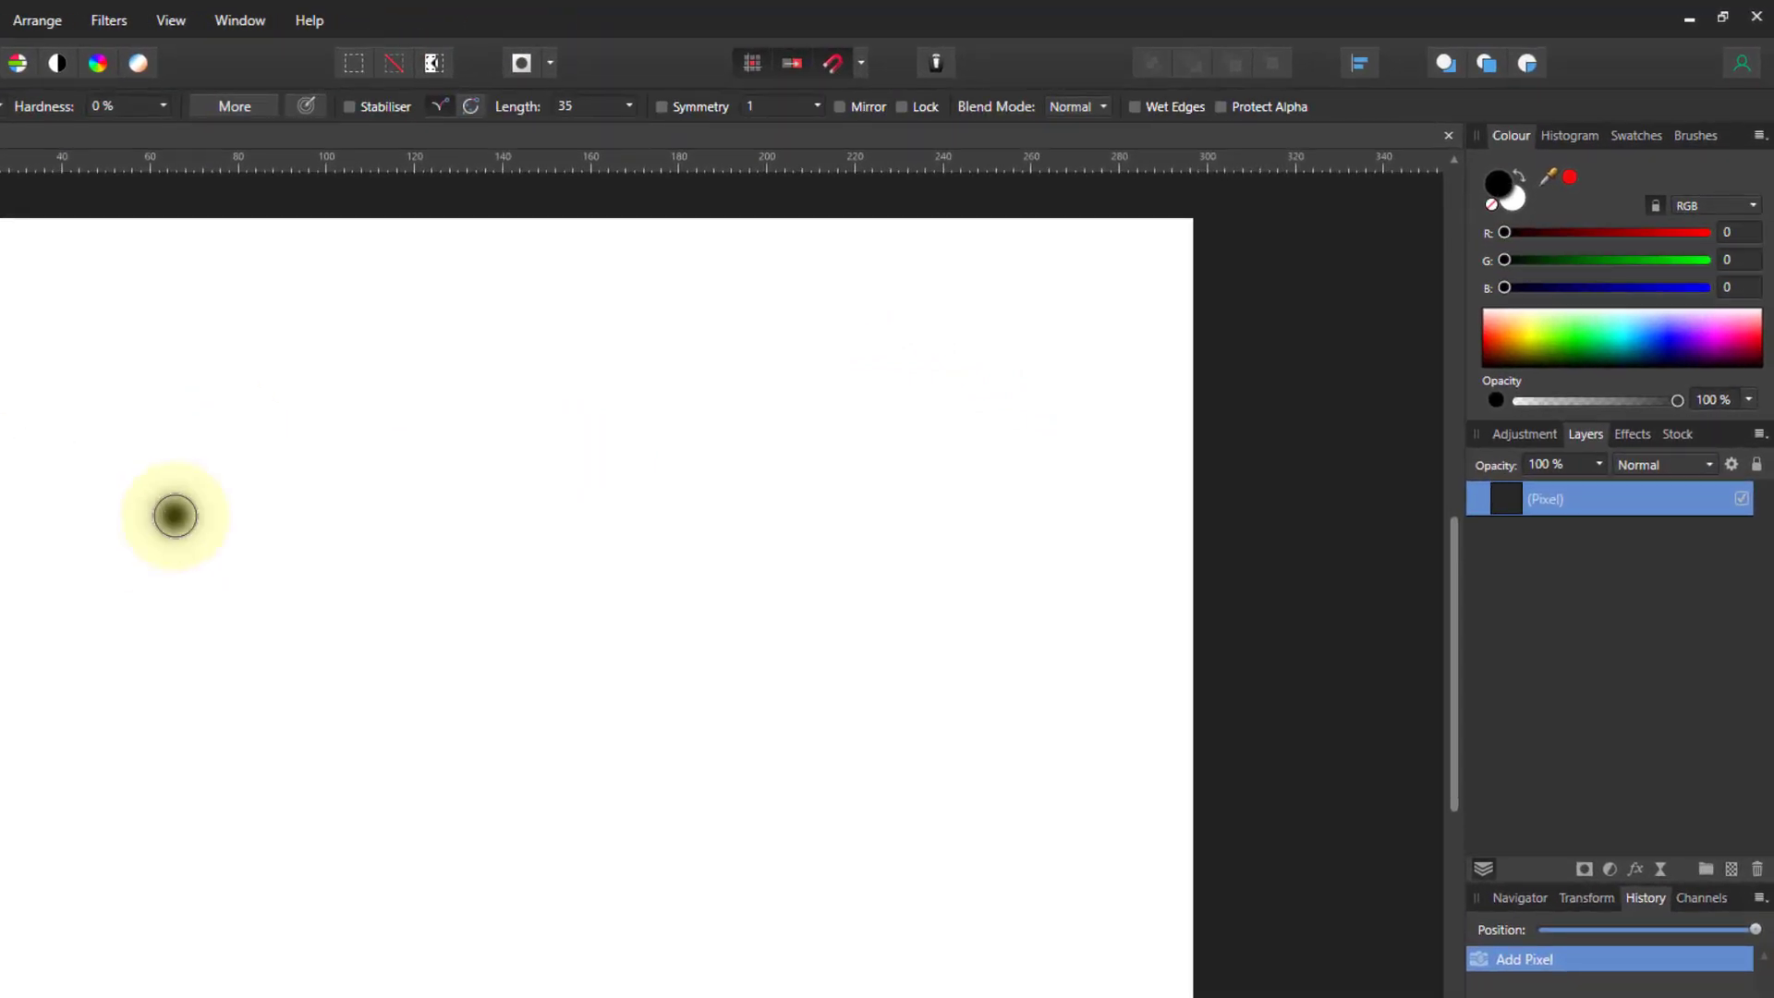
{"action": "left_click_drag", "start_coordinate": [138, 506], "coordinate": [139, 723]}
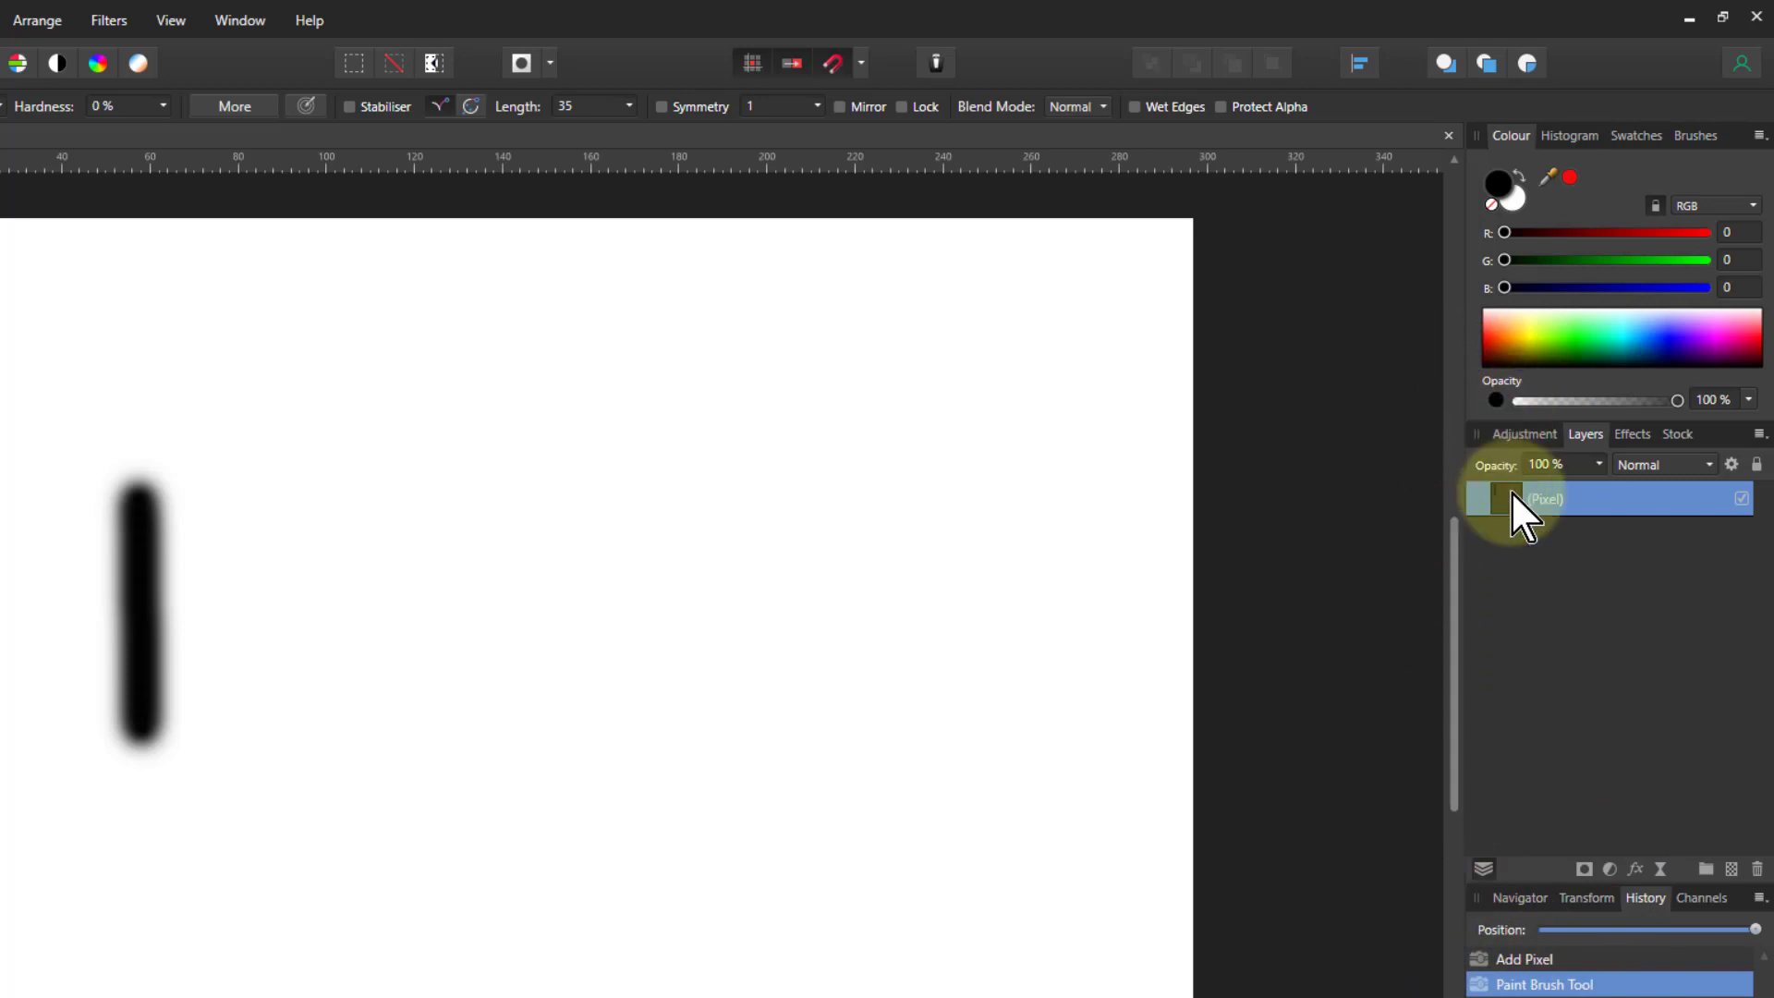
{"action": "left_click_drag", "start_coordinate": [1646, 898], "coordinate": [1435, 183]}
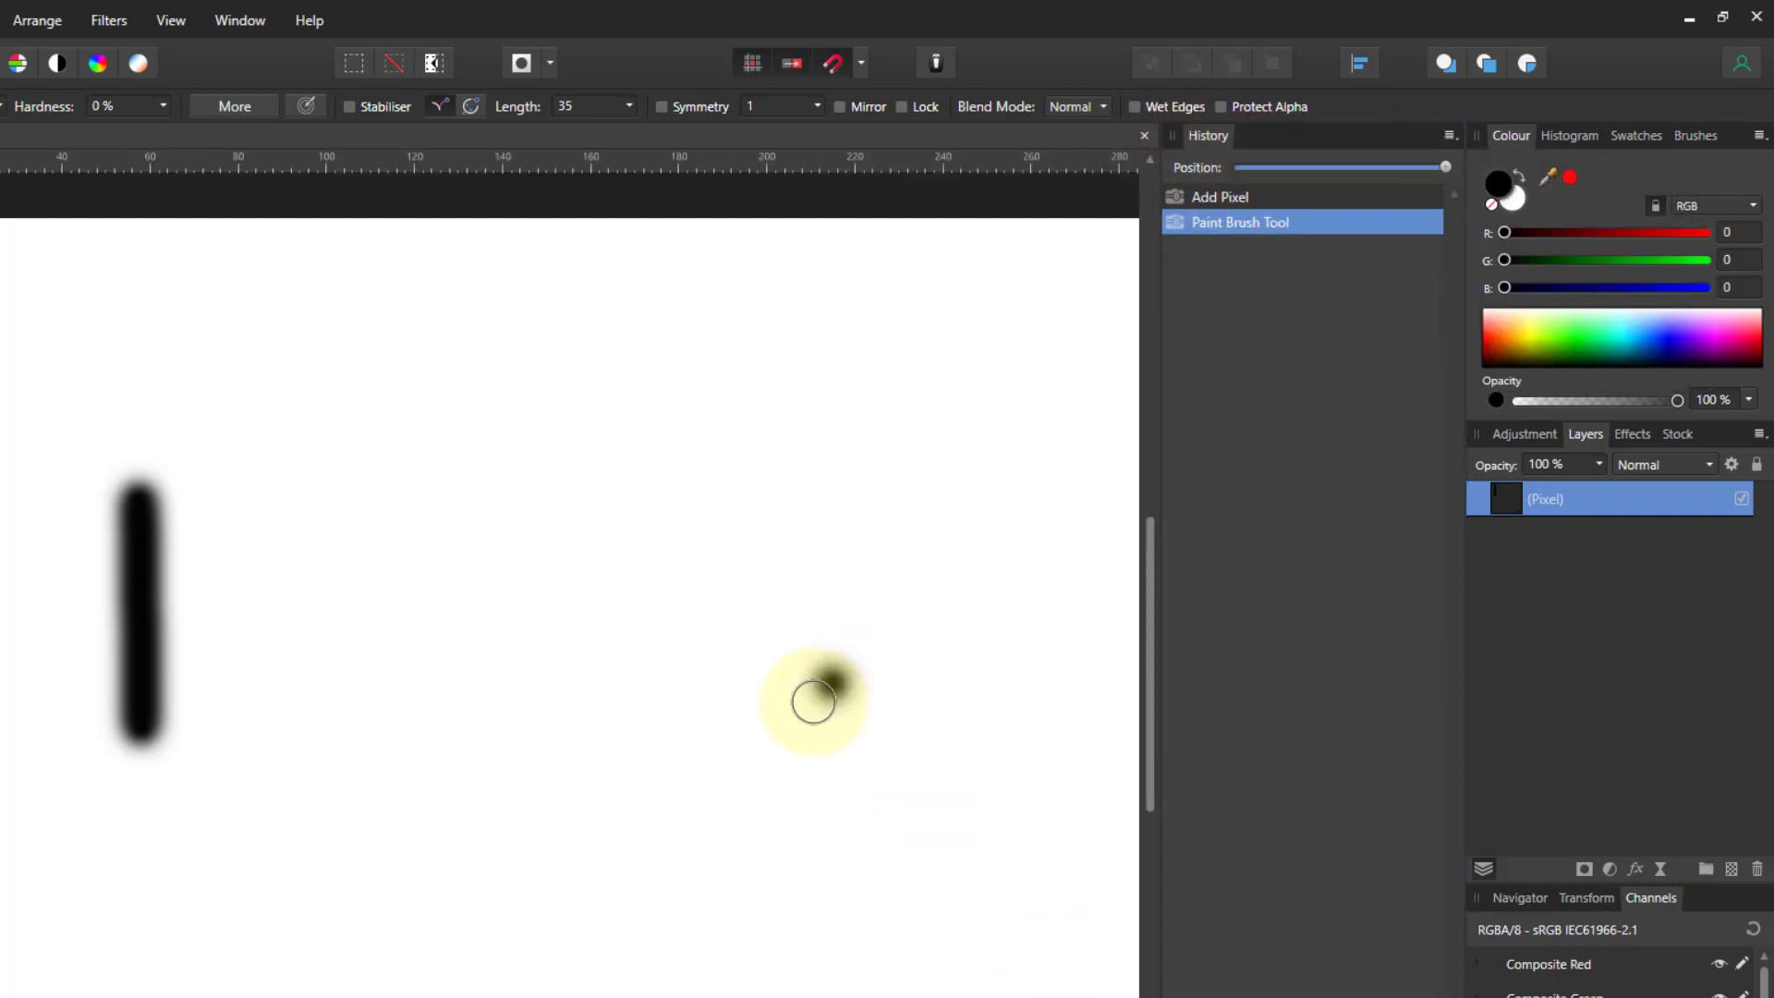
Paint a red 2 beside the 1, then a green 3 beside the 2
{"action": "left_click", "coordinate": [1493, 344]}
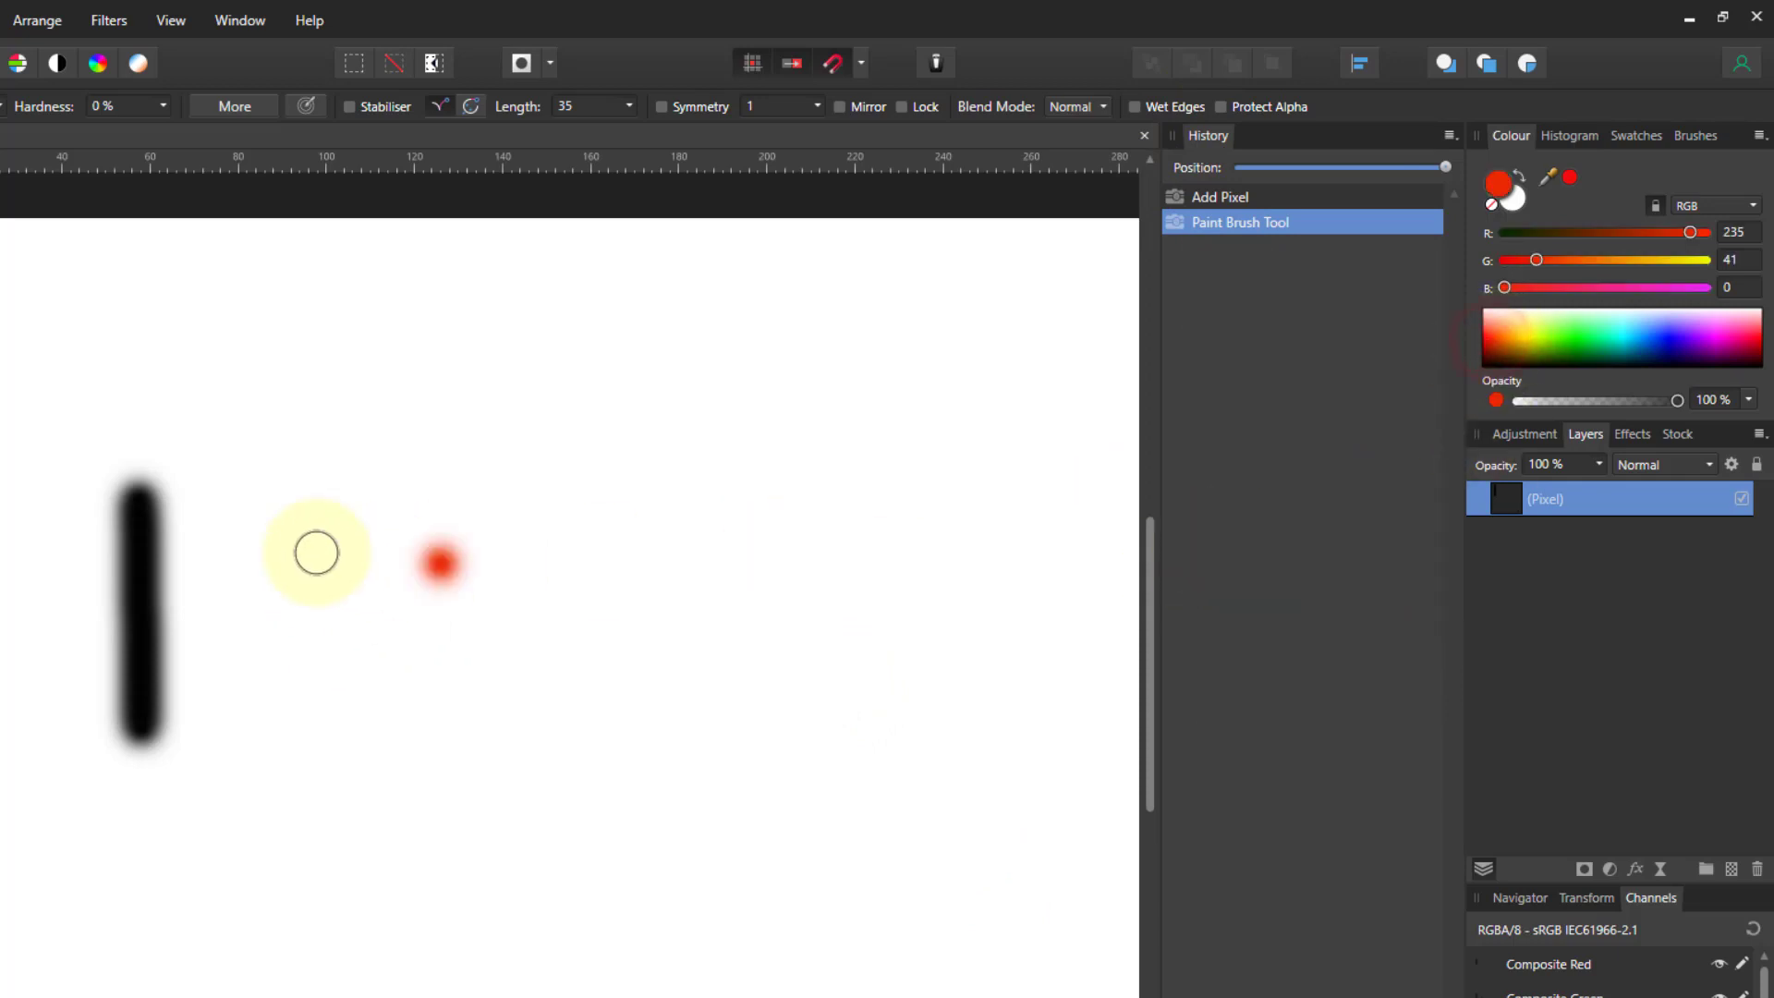
{"action": "left_click", "coordinate": [277, 503]}
{"action": "mouse_move", "coordinate": [275, 501]}
{"action": "left_mouse_down"}
{"action": "mouse_move", "coordinate": [367, 545]}
{"action": "mouse_move", "coordinate": [330, 649]}
{"action": "mouse_move", "coordinate": [253, 700]}
{"action": "mouse_move", "coordinate": [397, 704]}
{"action": "left_mouse_up"}
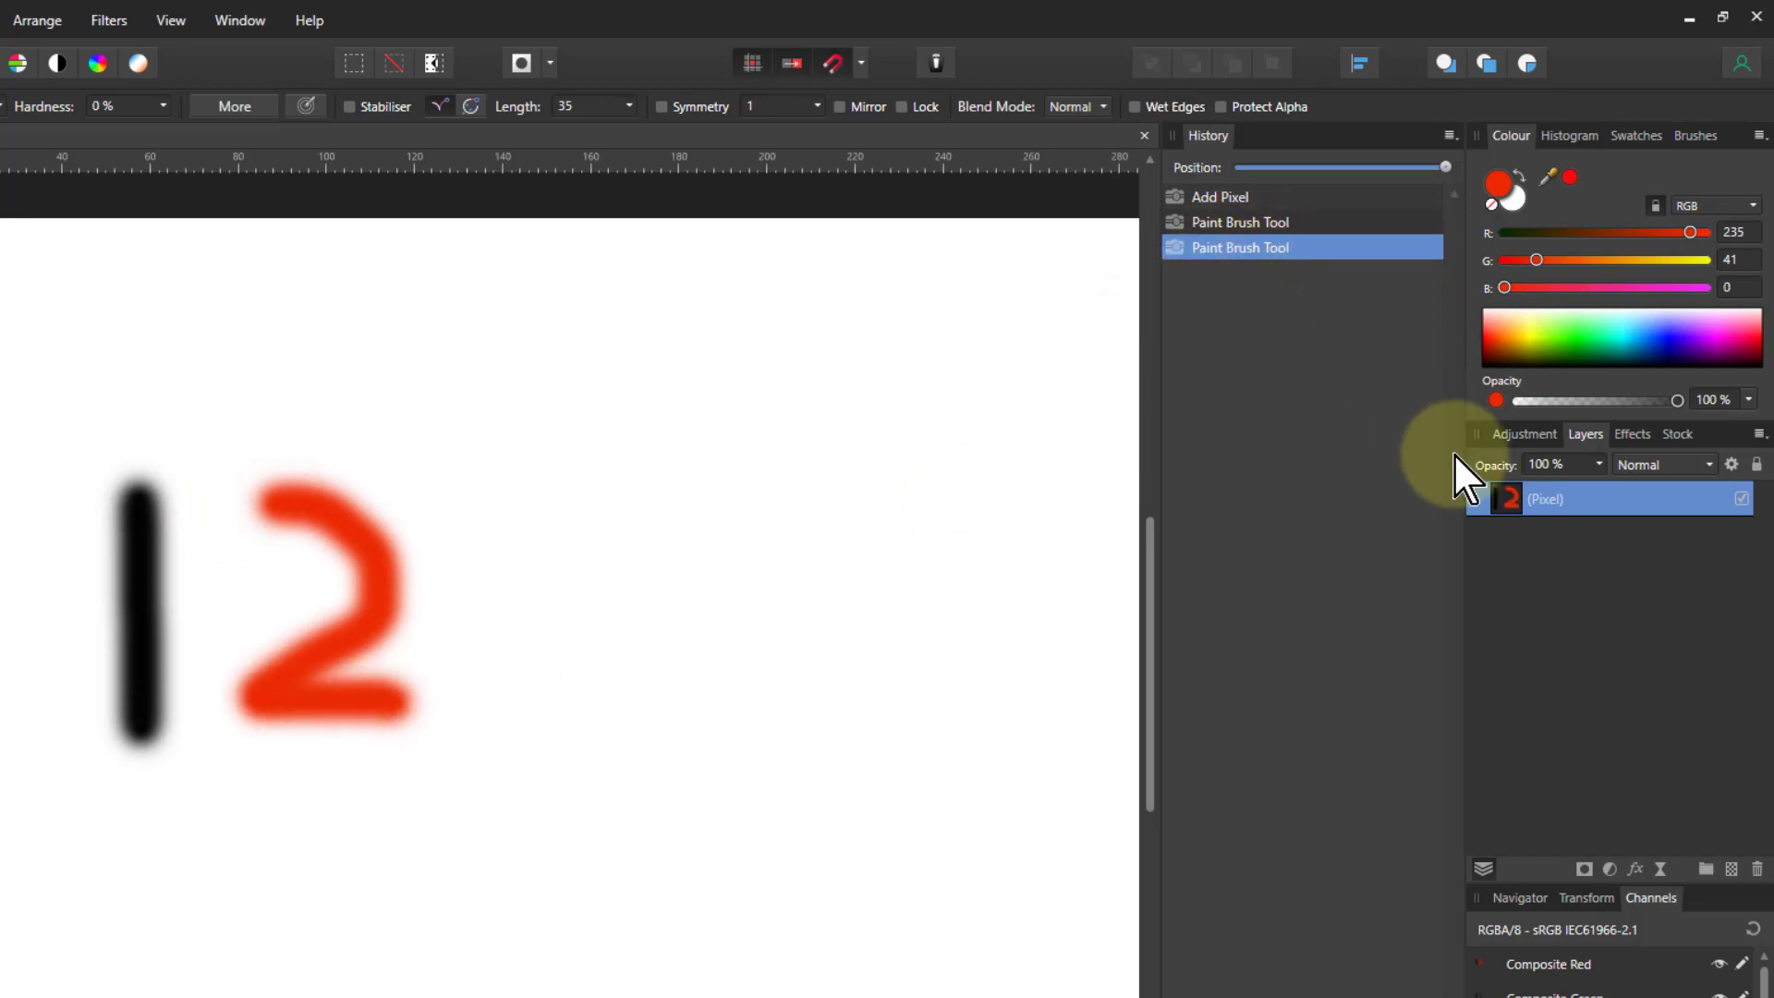
{"action": "left_click", "coordinate": [1578, 334]}
{"action": "left_click_drag", "start_coordinate": [522, 494], "coordinate": [658, 565]}
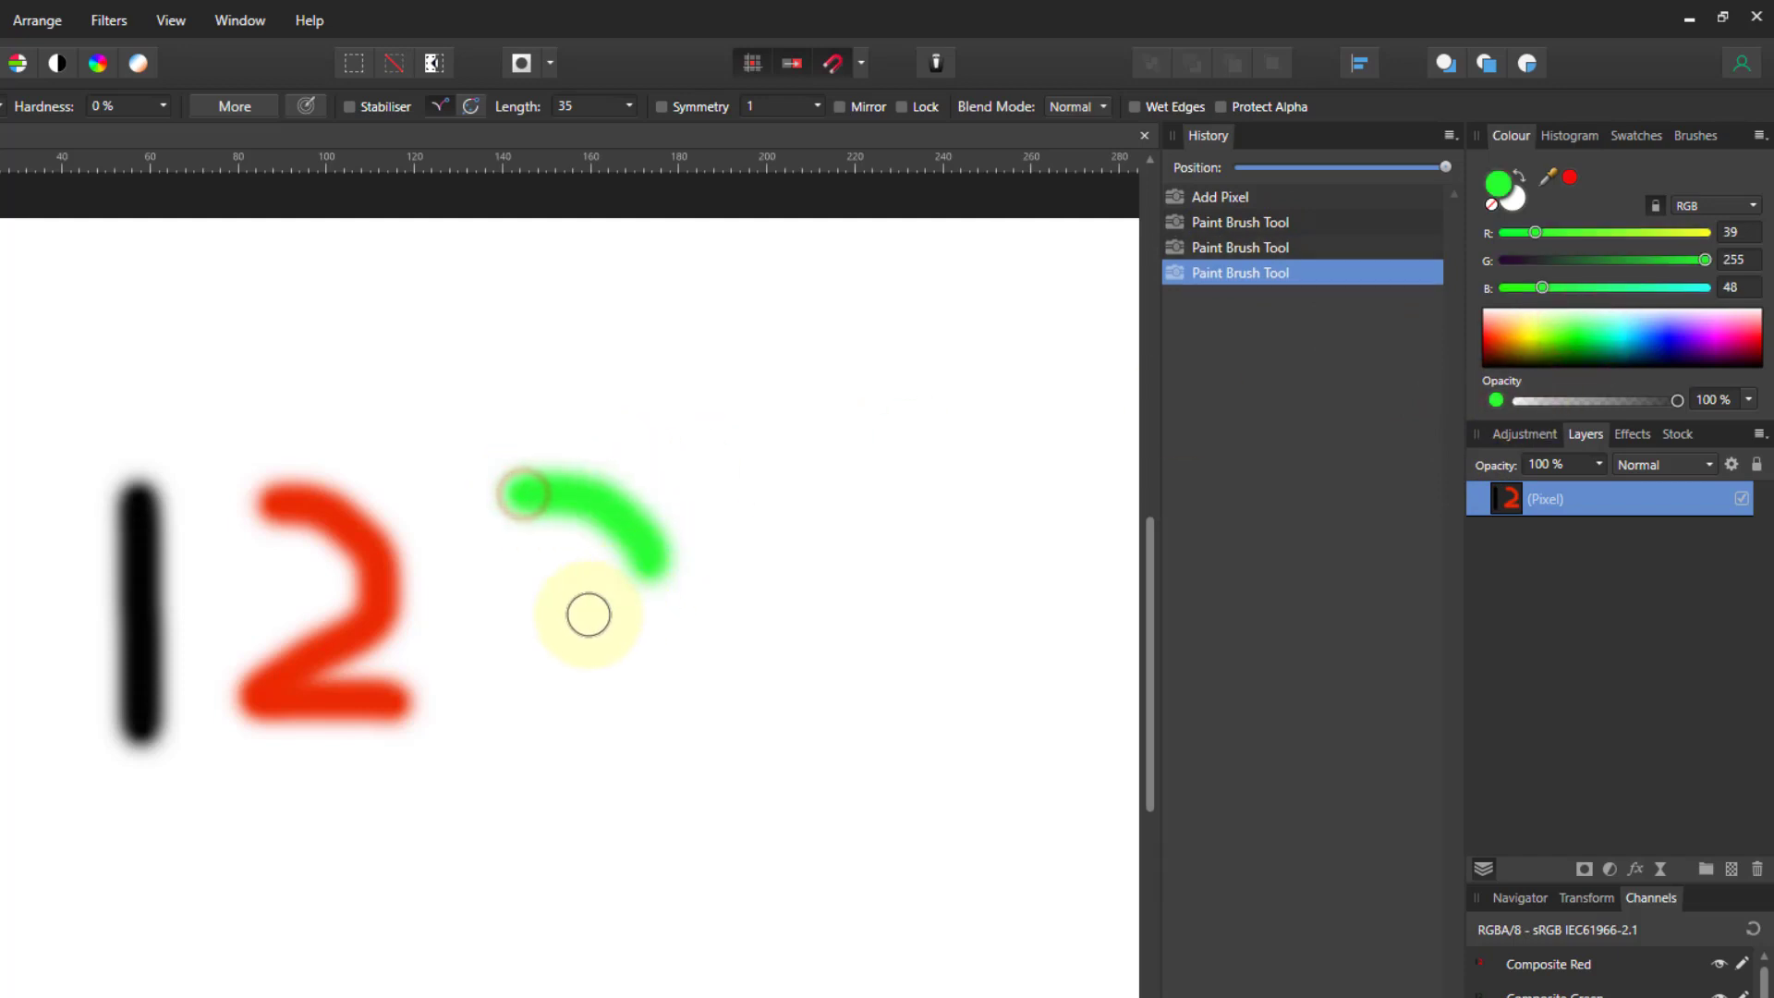
{"action": "mouse_move", "coordinate": [589, 615]}
{"action": "left_mouse_down"}
{"action": "mouse_move", "coordinate": [540, 615]}
{"action": "mouse_move", "coordinate": [610, 659]}
{"action": "mouse_move", "coordinate": [576, 726]}
{"action": "mouse_move", "coordinate": [518, 709]}
{"action": "left_mouse_up"}
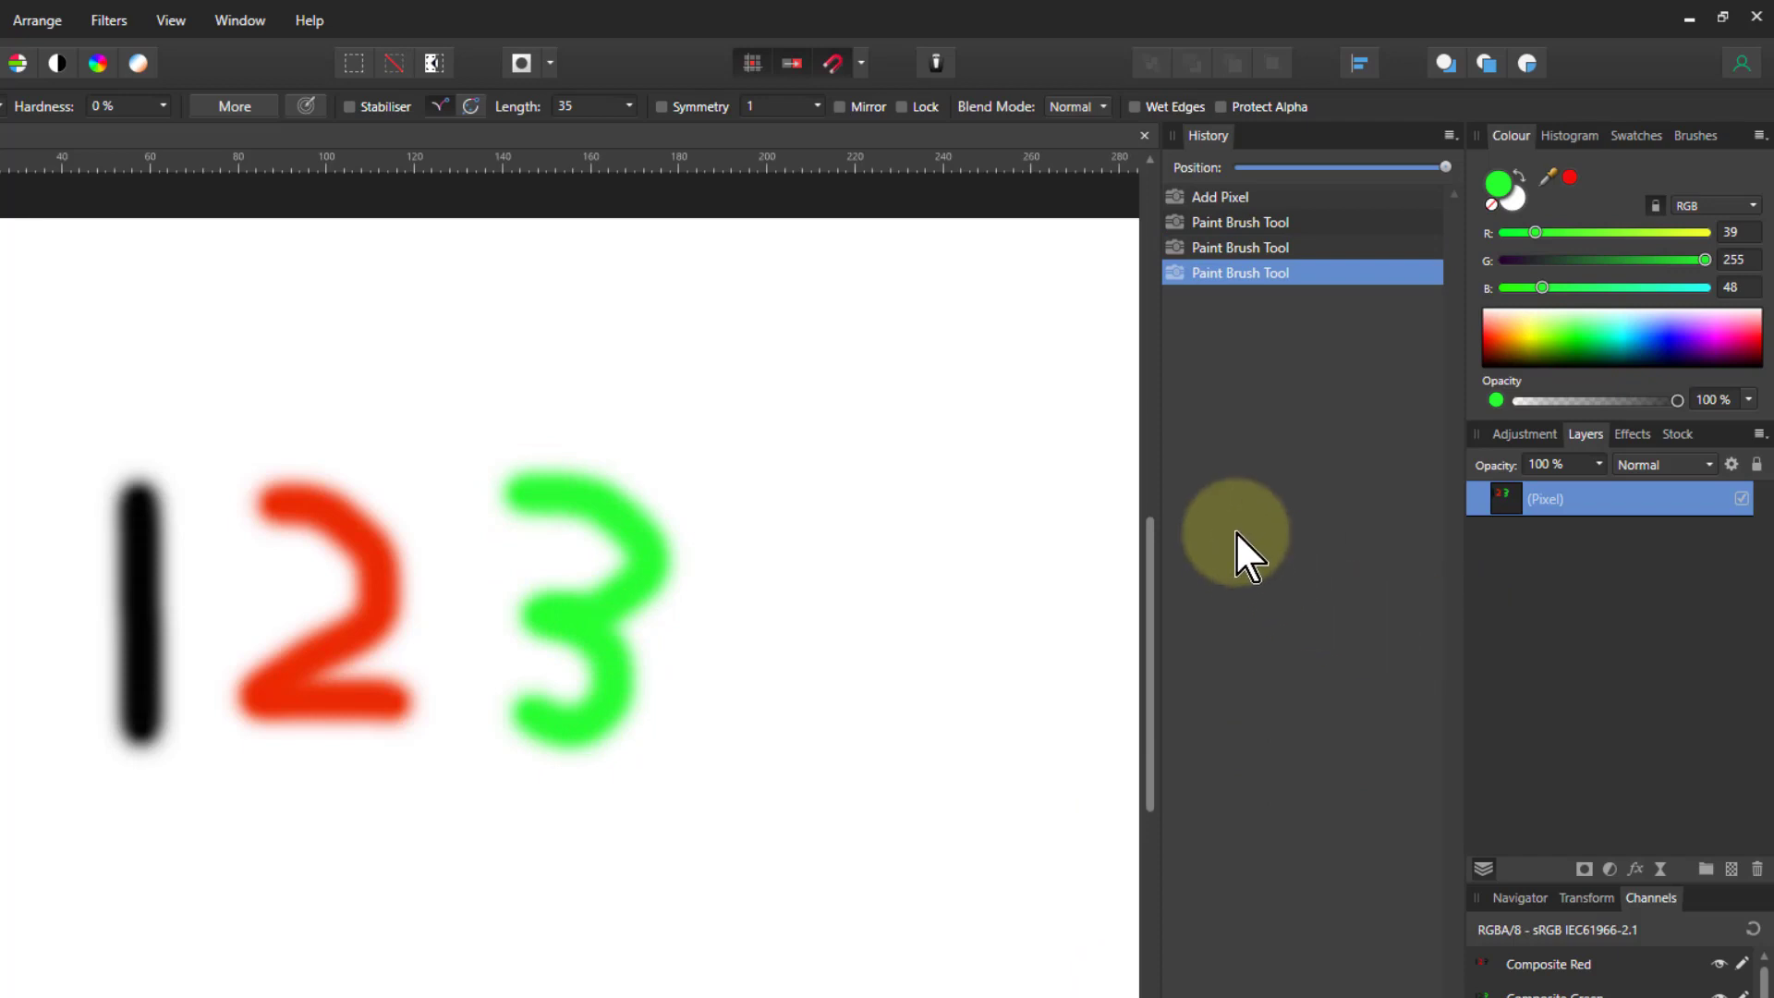
Undo and redo the green 3 via shortcuts and History, keeping it on canvas
{"action": "key", "text": "ctrl+z"}
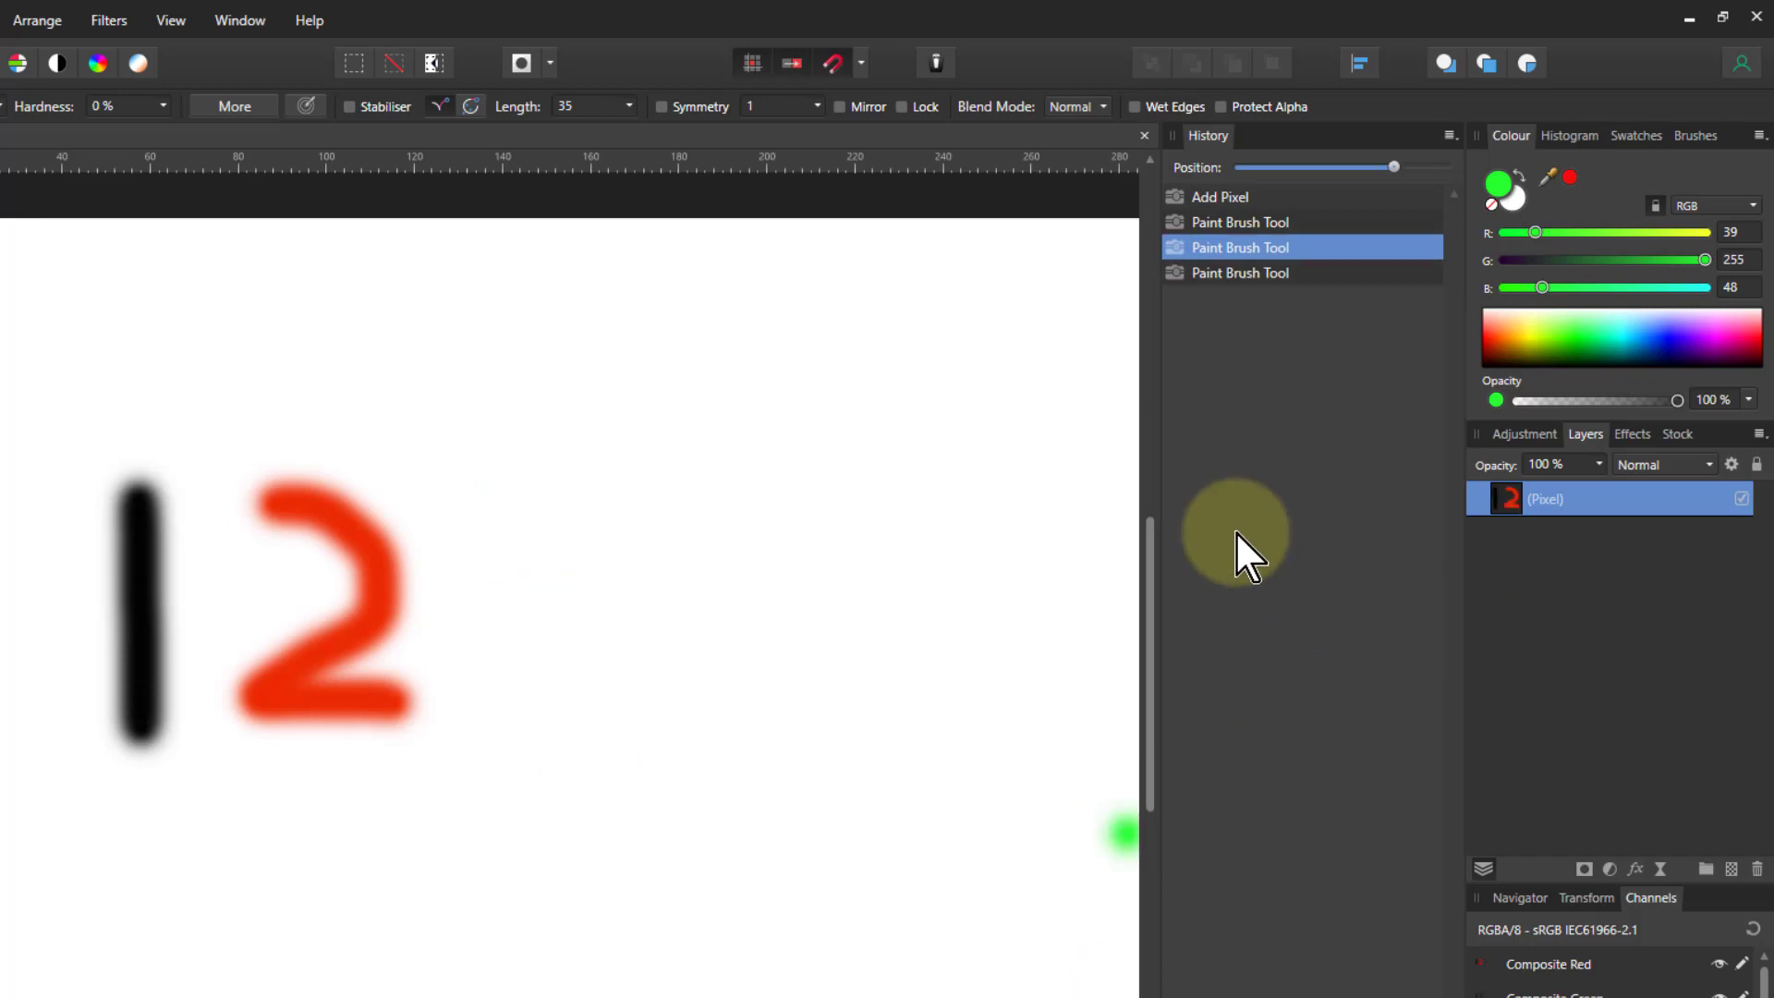
{"action": "left_click", "coordinate": [1244, 273]}
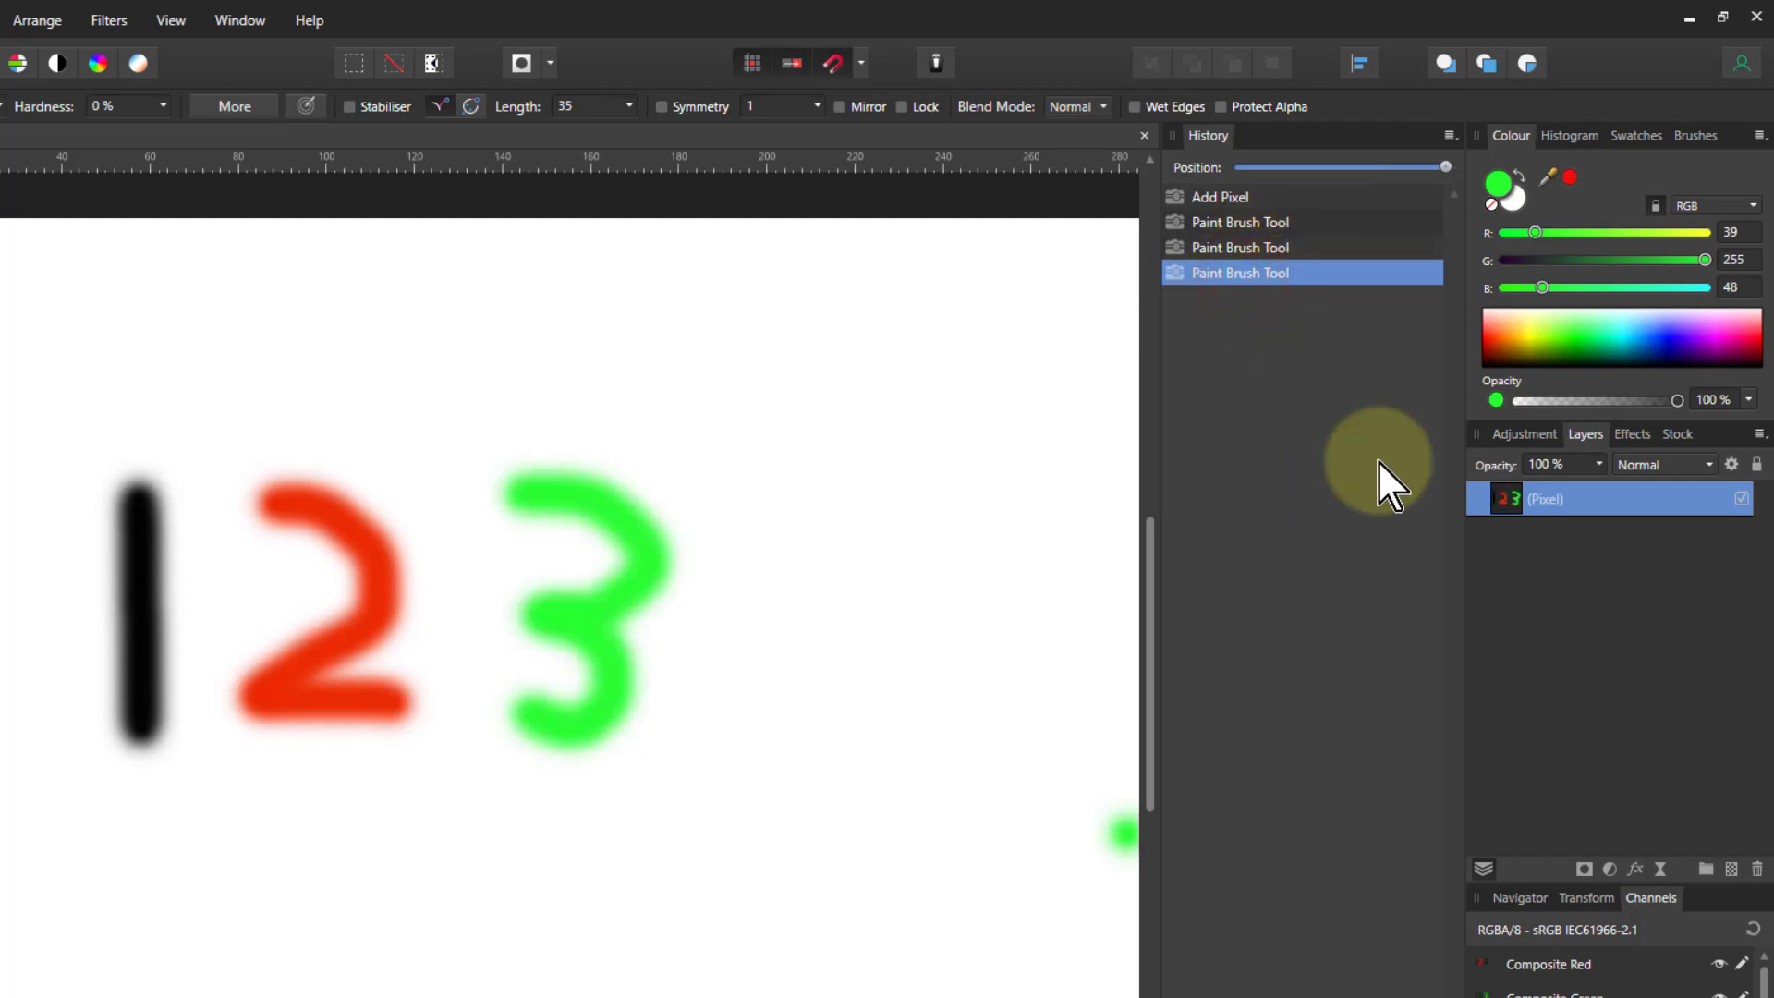
{"action": "key", "text": "ctrl+z"}
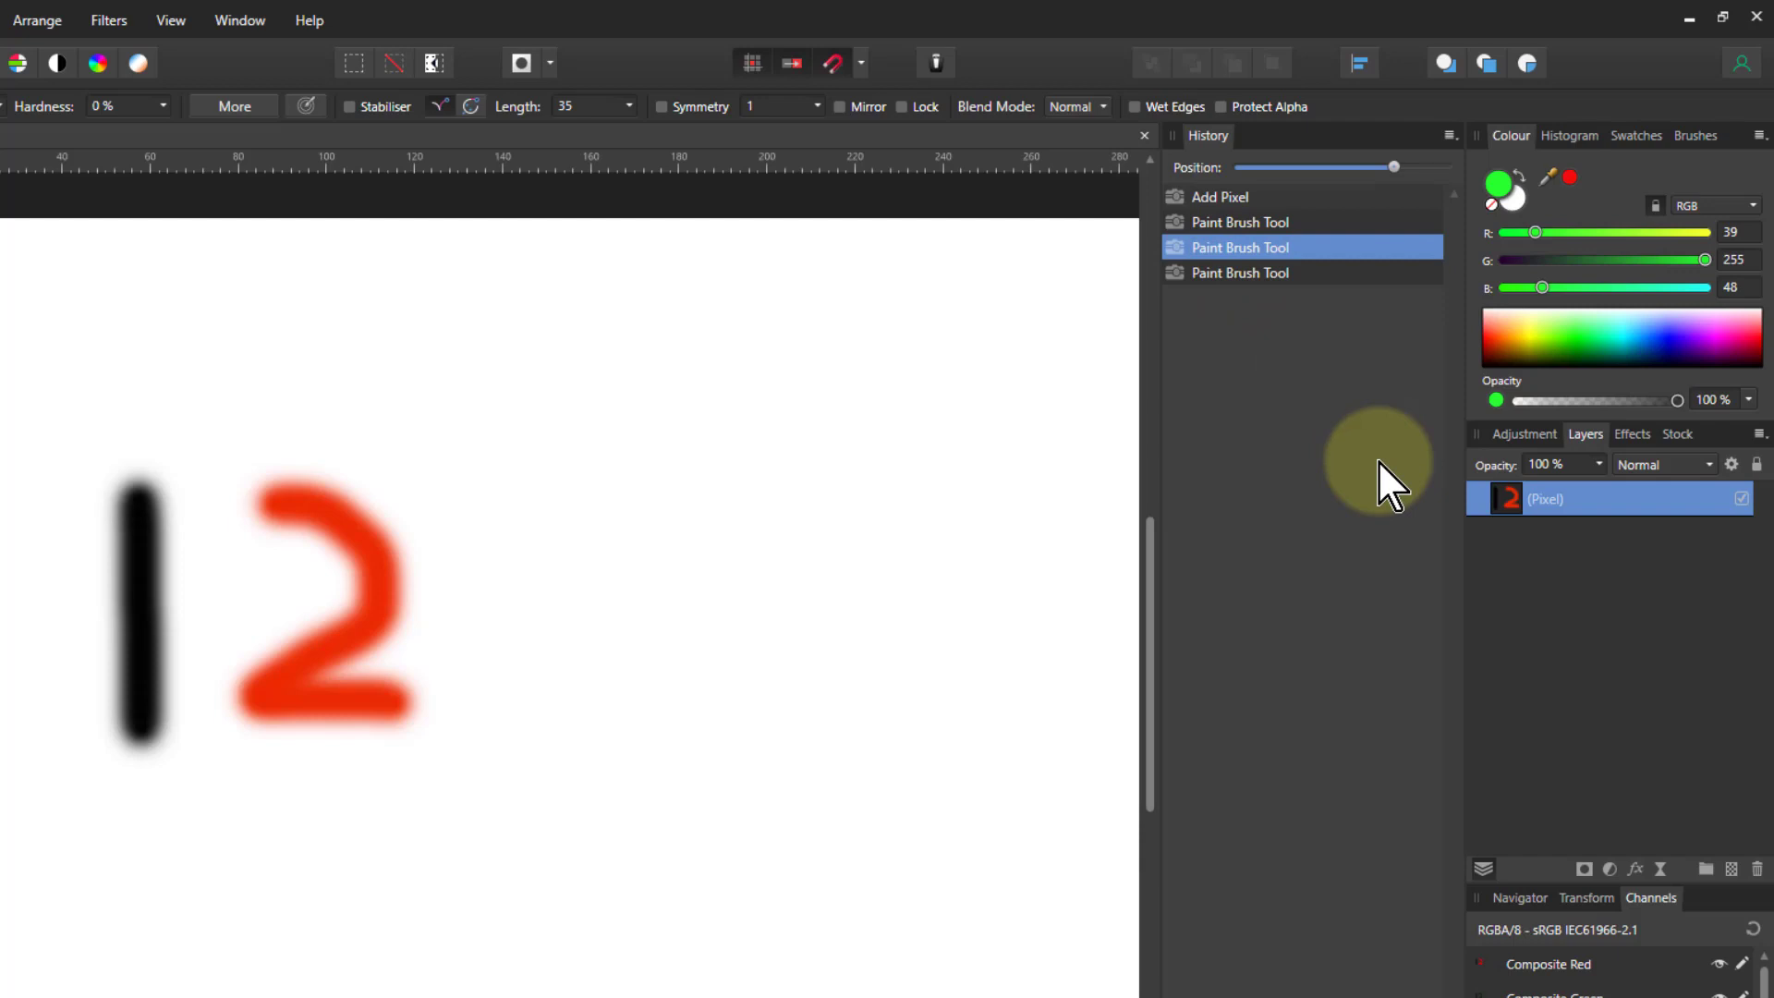
{"action": "key", "text": "ctrl+shift+z"}
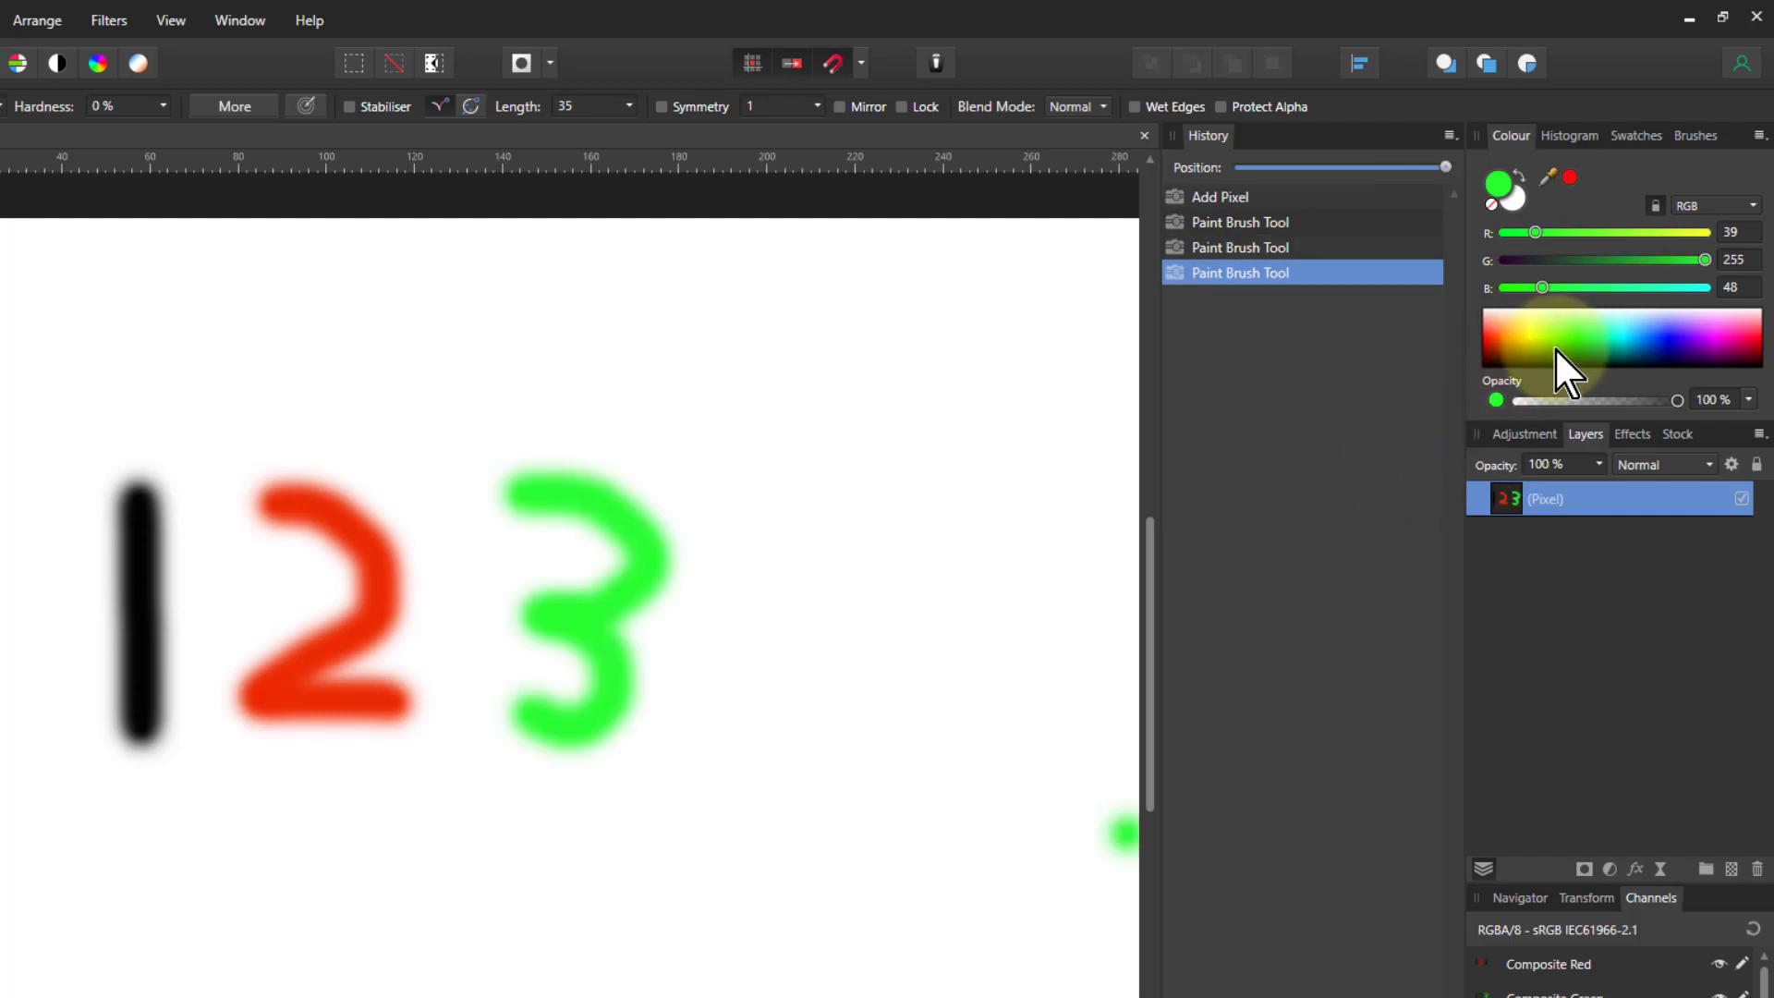
Paint a blue 4 after the 3, undo a stray blue dab, and switch to the Hand Tool
{"action": "left_click", "coordinate": [1663, 338]}
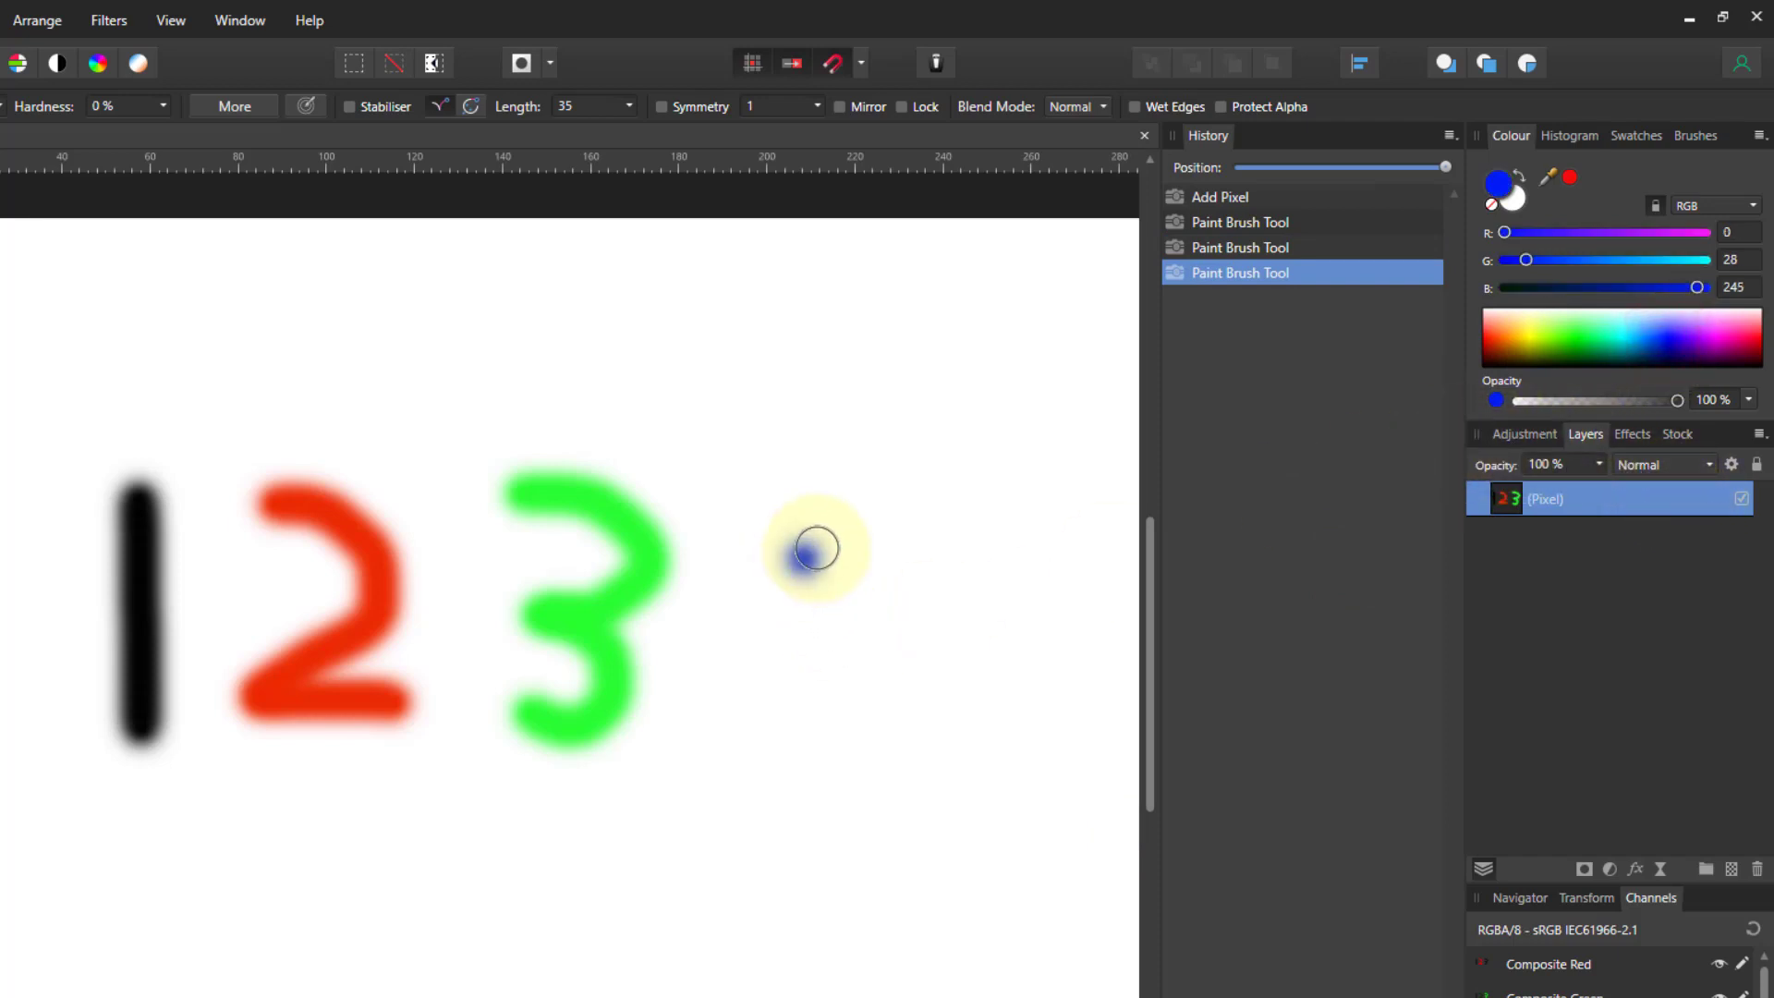
{"action": "mouse_move", "coordinate": [791, 502]}
{"action": "left_mouse_down"}
{"action": "mouse_move", "coordinate": [733, 654]}
{"action": "mouse_move", "coordinate": [880, 646]}
{"action": "mouse_move", "coordinate": [787, 653]}
{"action": "mouse_move", "coordinate": [787, 511]}
{"action": "mouse_move", "coordinate": [797, 756]}
{"action": "left_mouse_up"}
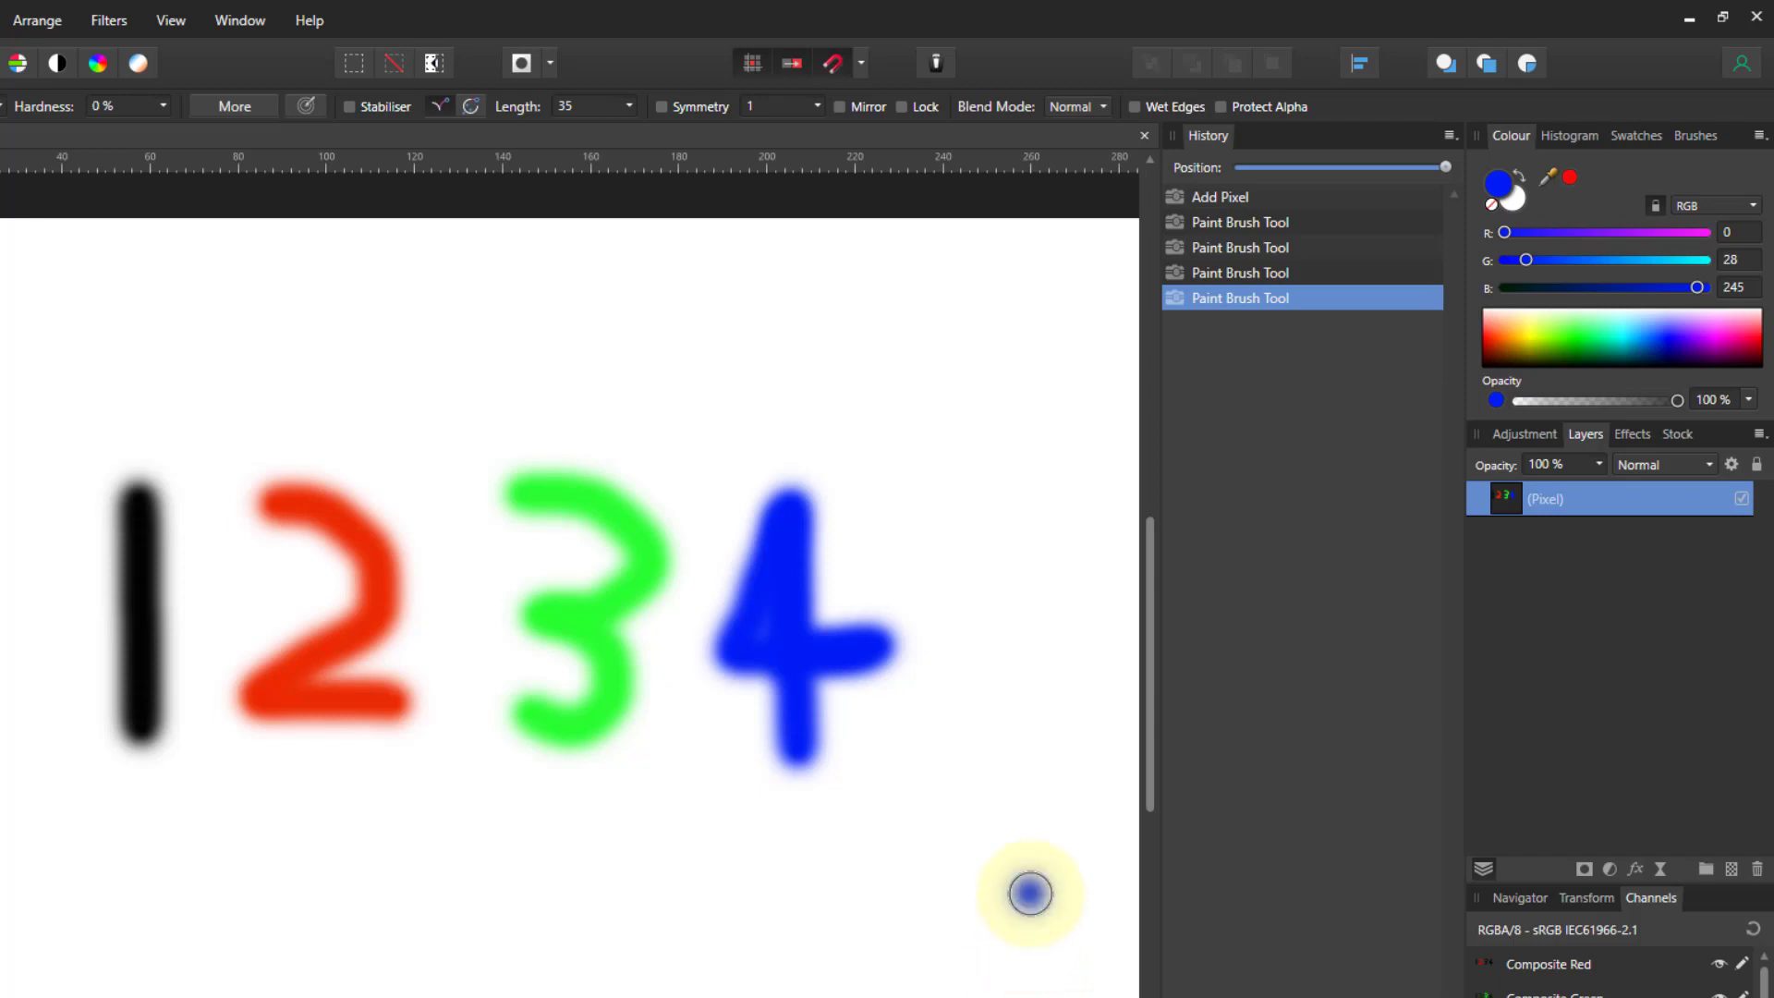
{"action": "left_click", "coordinate": [702, 693]}
{"action": "key", "text": "ctrl+z"}
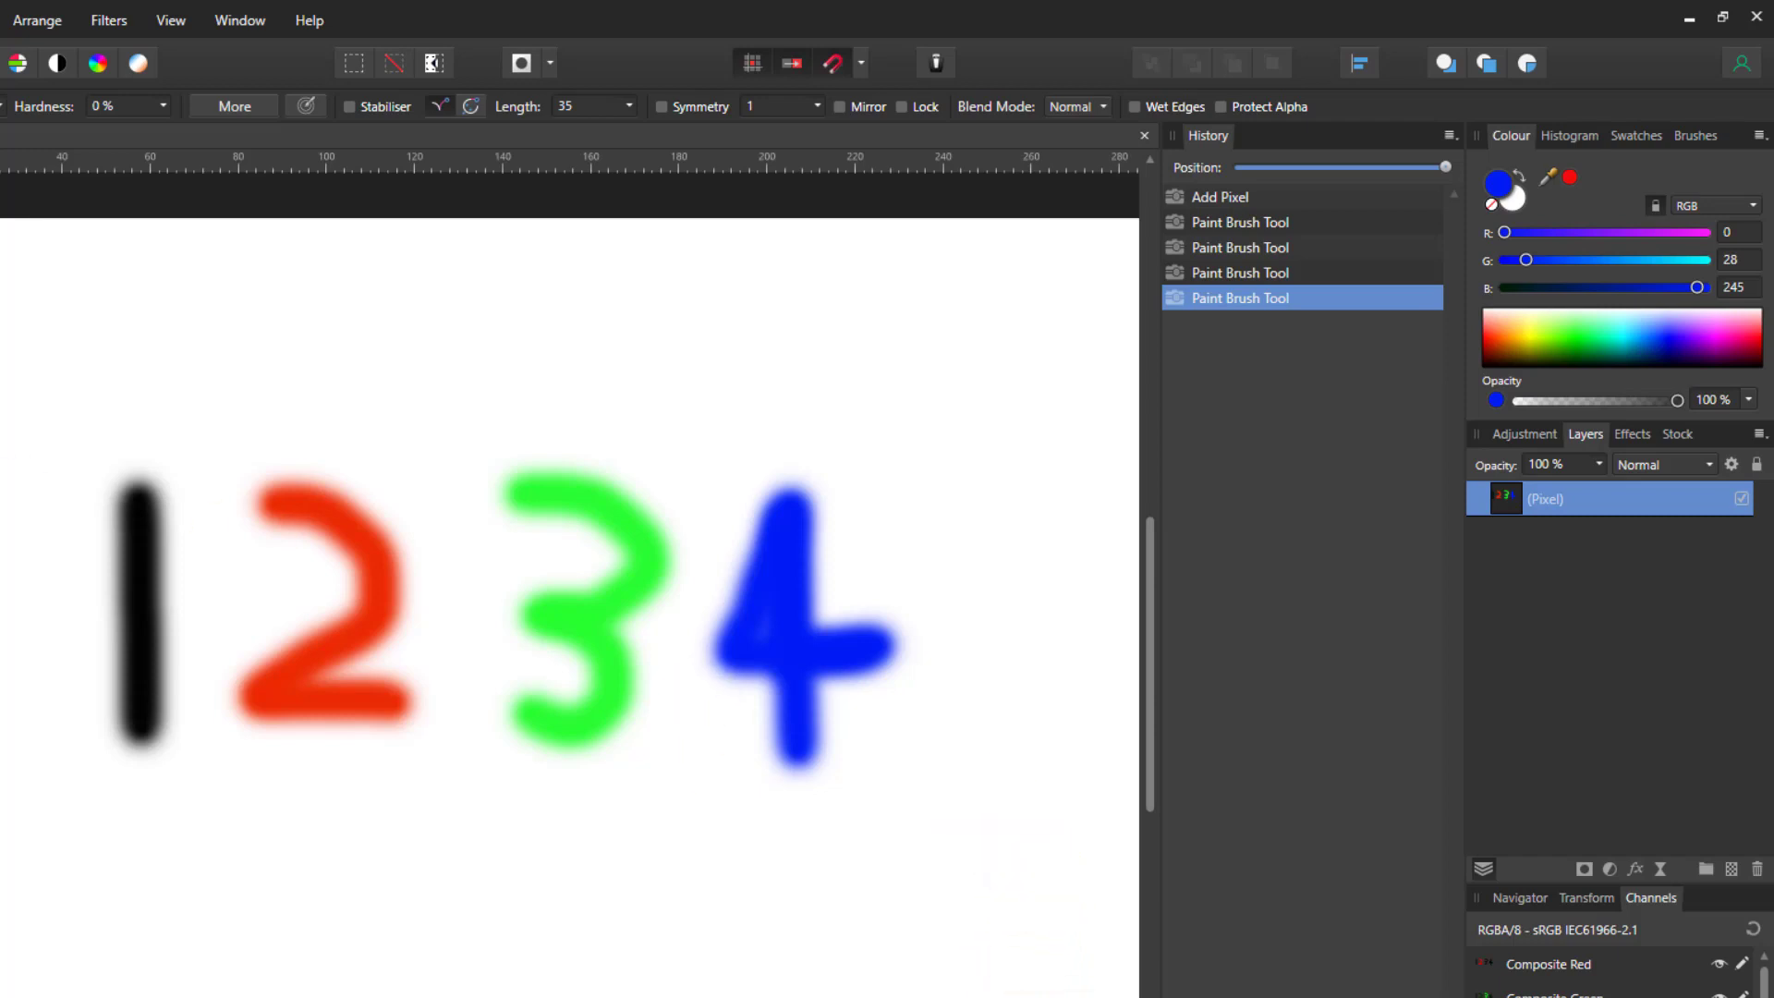
{"action": "key", "text": "h"}
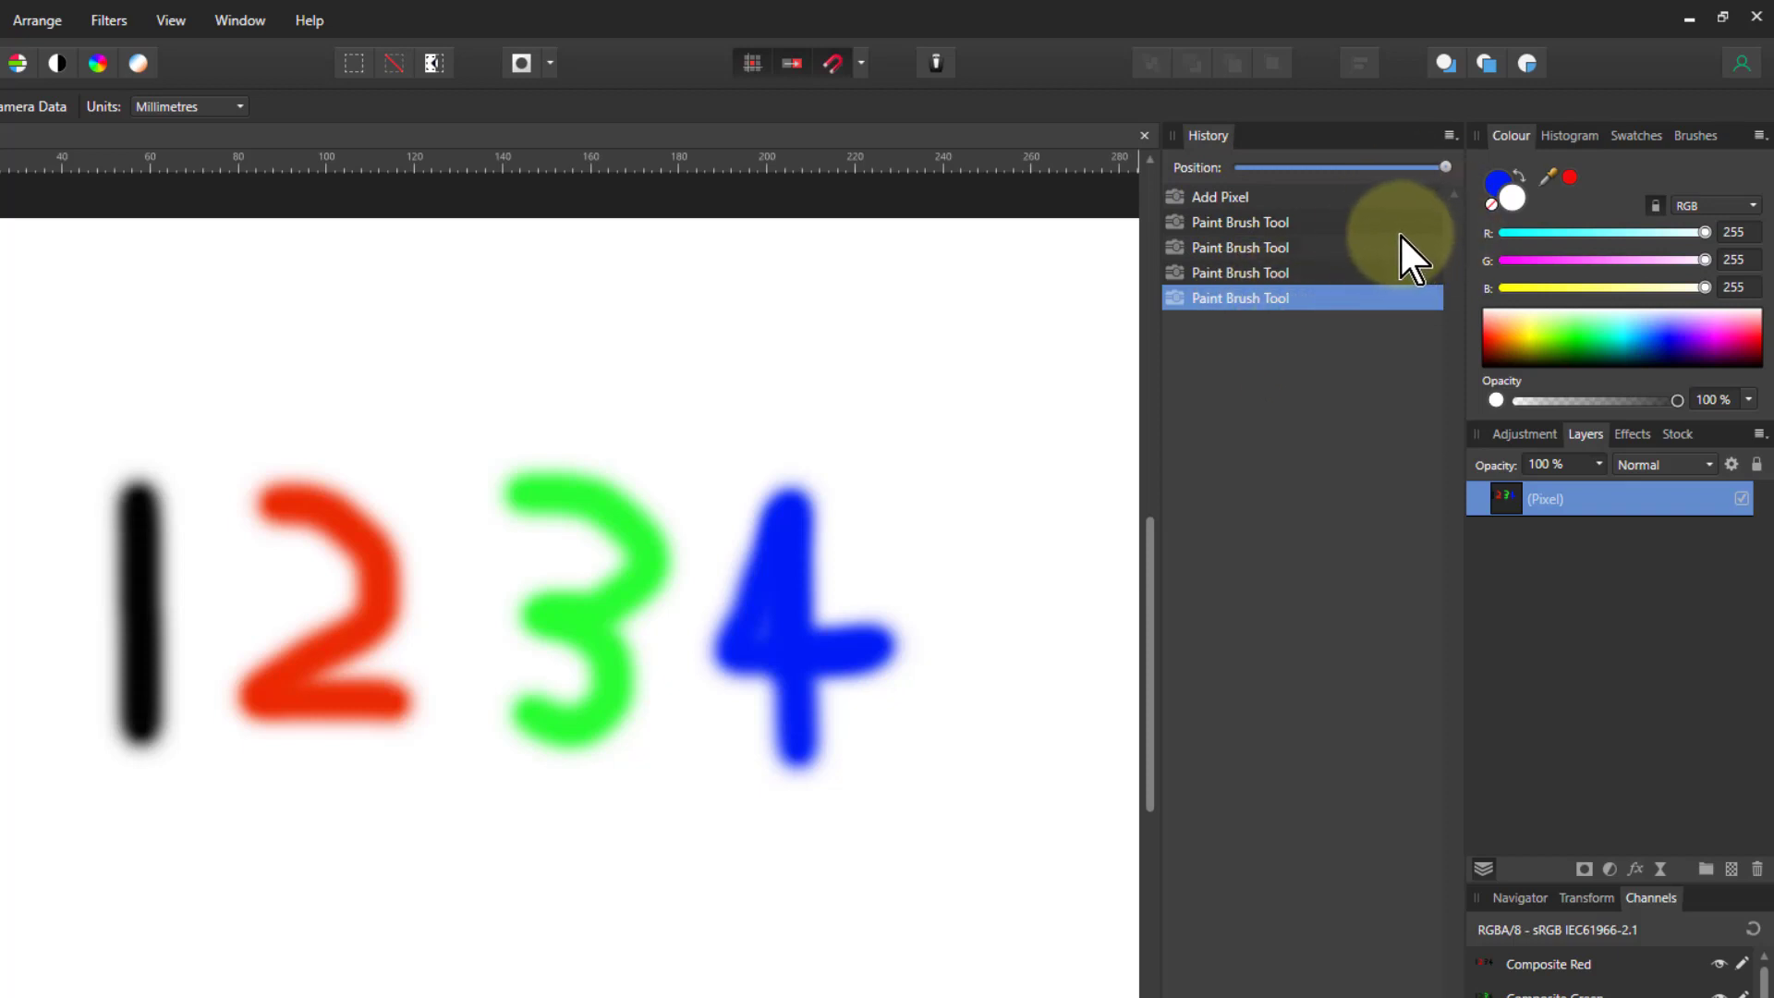
Rewind history to the red 2 and paint a magenta 5 below it as a new branch
{"action": "left_click", "coordinate": [1239, 248]}
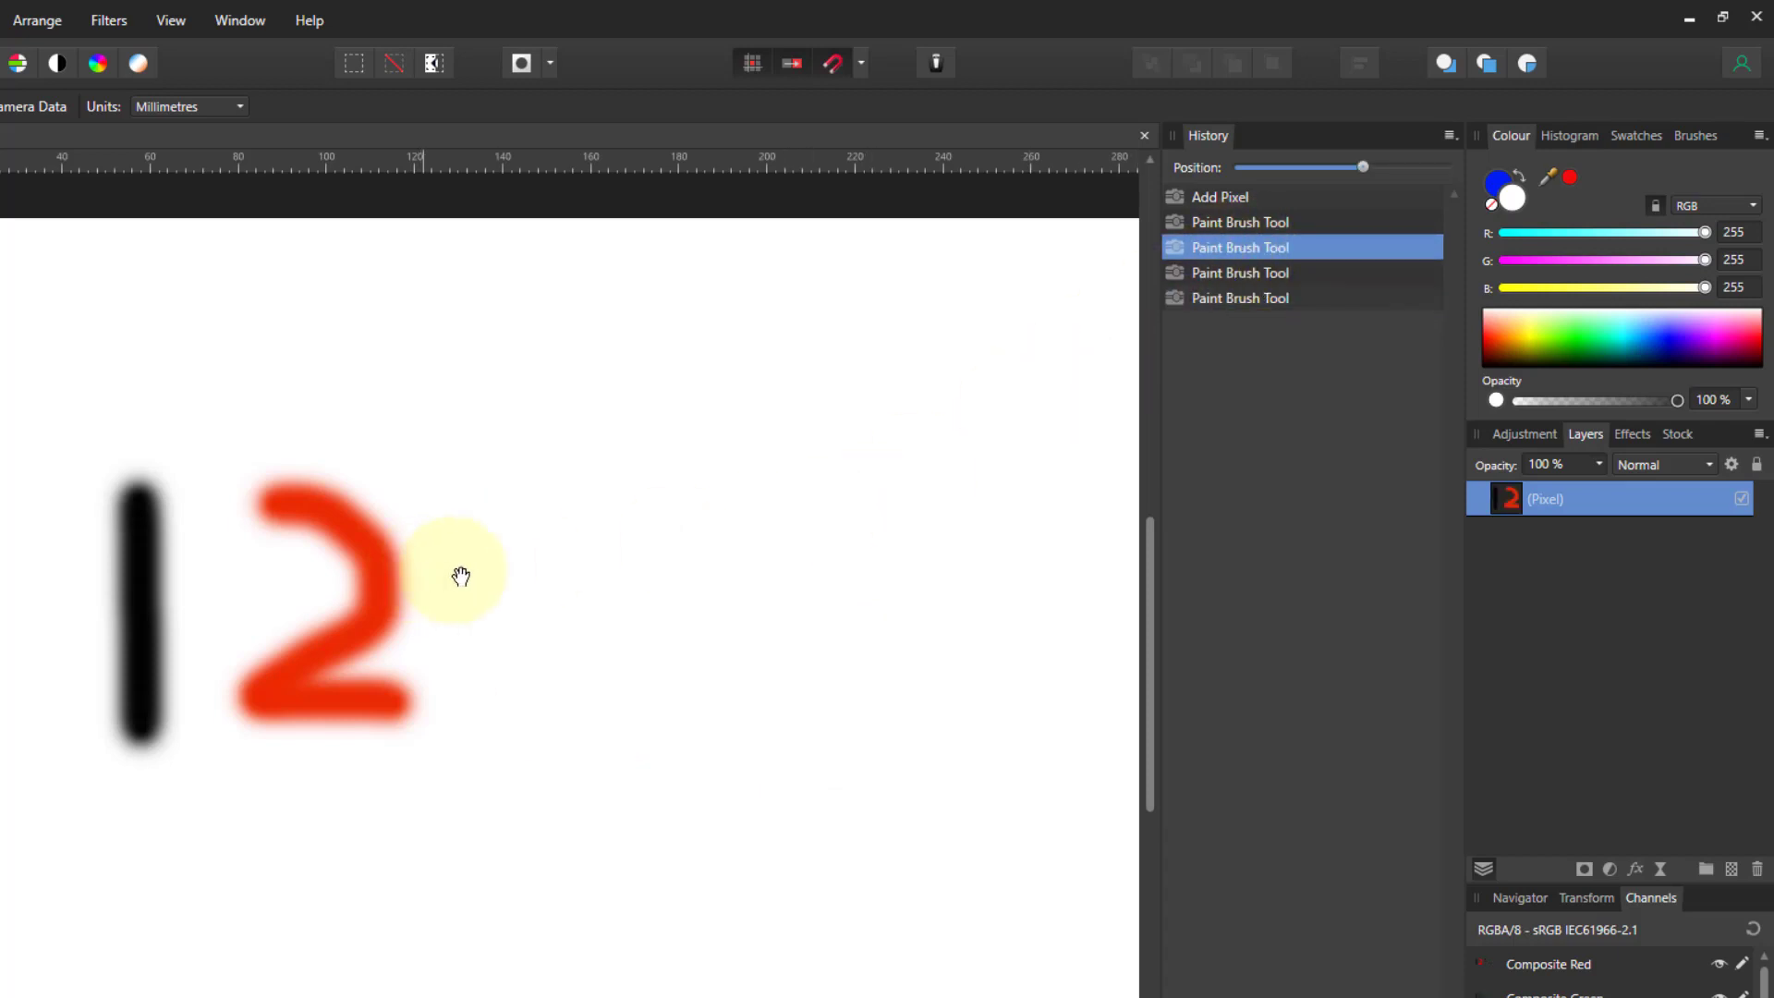
{"action": "key", "text": "b"}
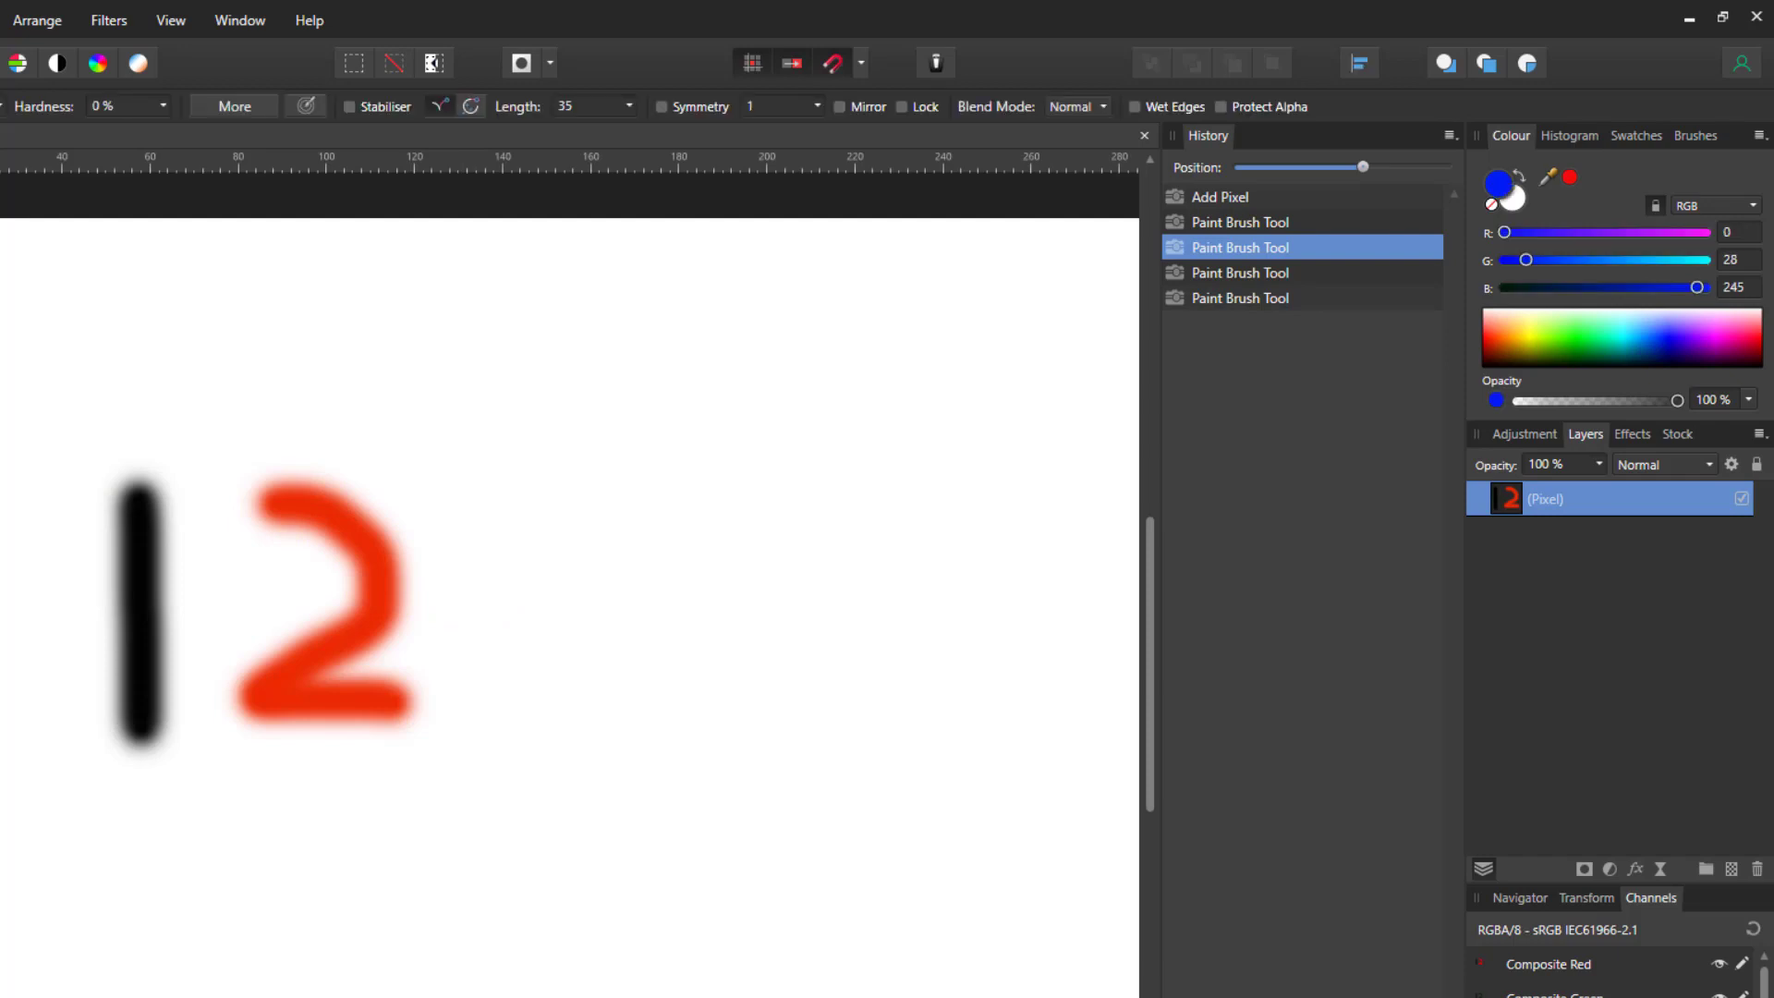
{"action": "left_click", "coordinate": [1713, 341]}
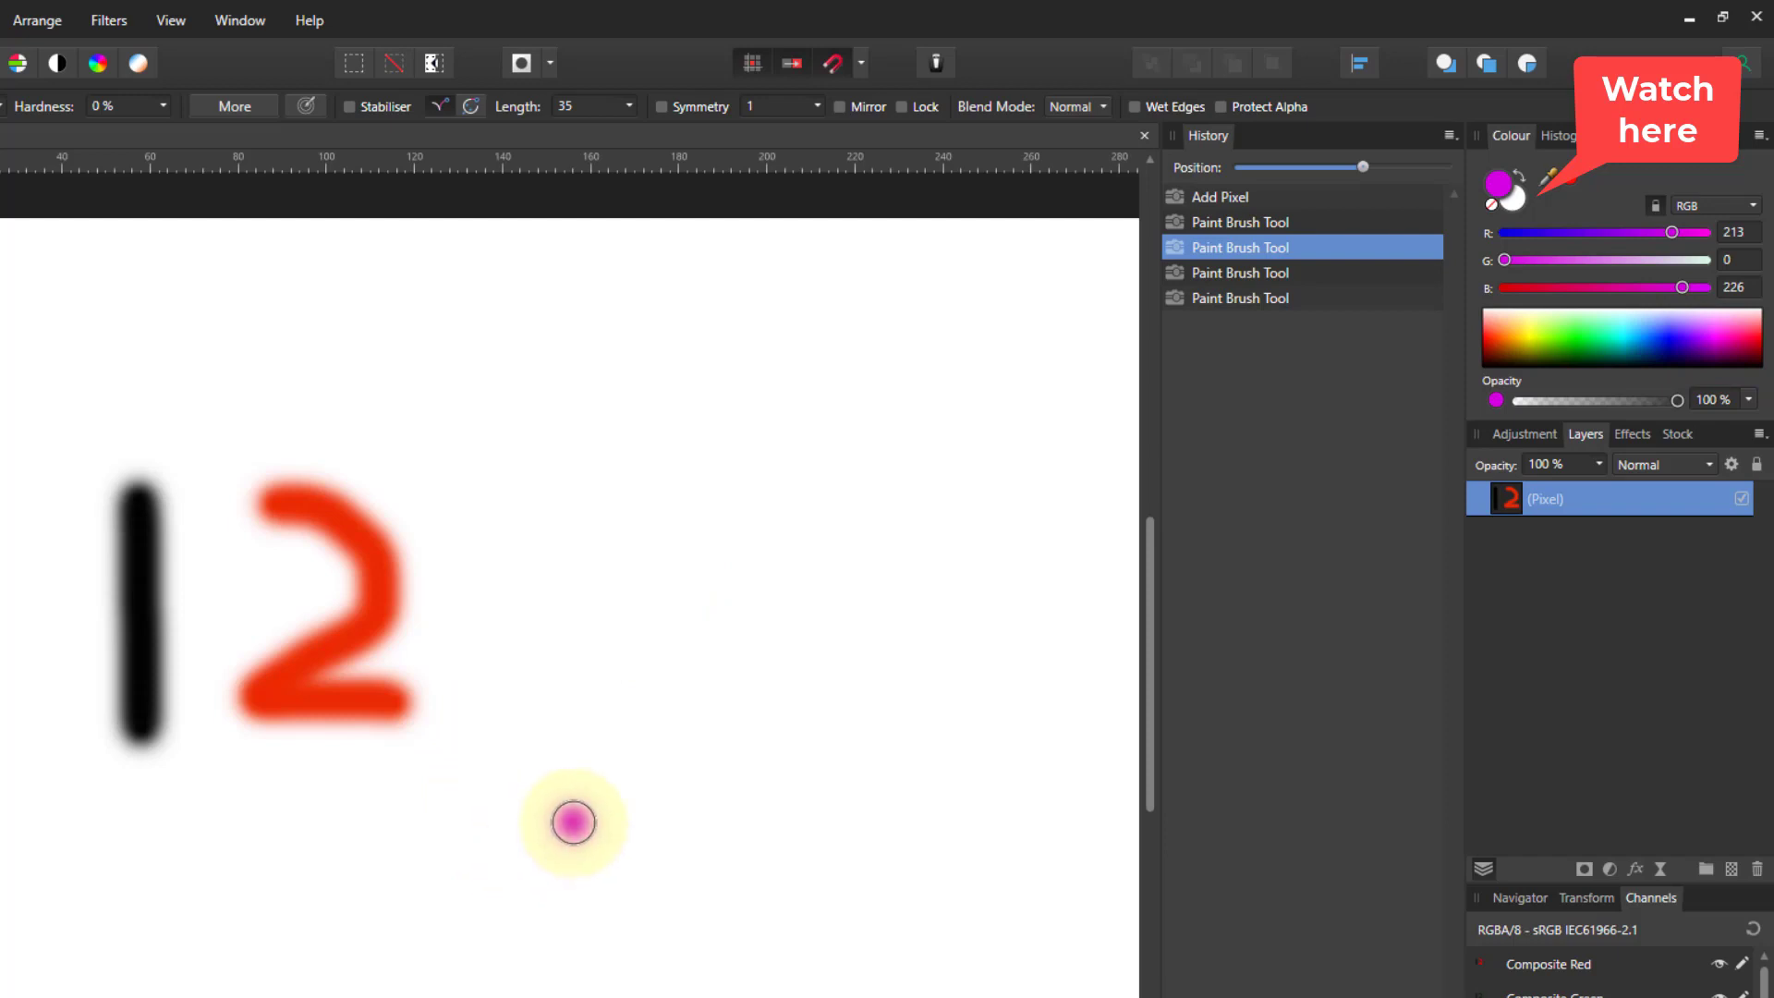
{"action": "mouse_move", "coordinate": [580, 815]}
{"action": "left_mouse_down"}
{"action": "mouse_move", "coordinate": [495, 821]}
{"action": "mouse_move", "coordinate": [492, 889]}
{"action": "mouse_move", "coordinate": [591, 882]}
{"action": "mouse_move", "coordinate": [561, 989]}
{"action": "mouse_move", "coordinate": [501, 974]}
{"action": "left_mouse_up"}
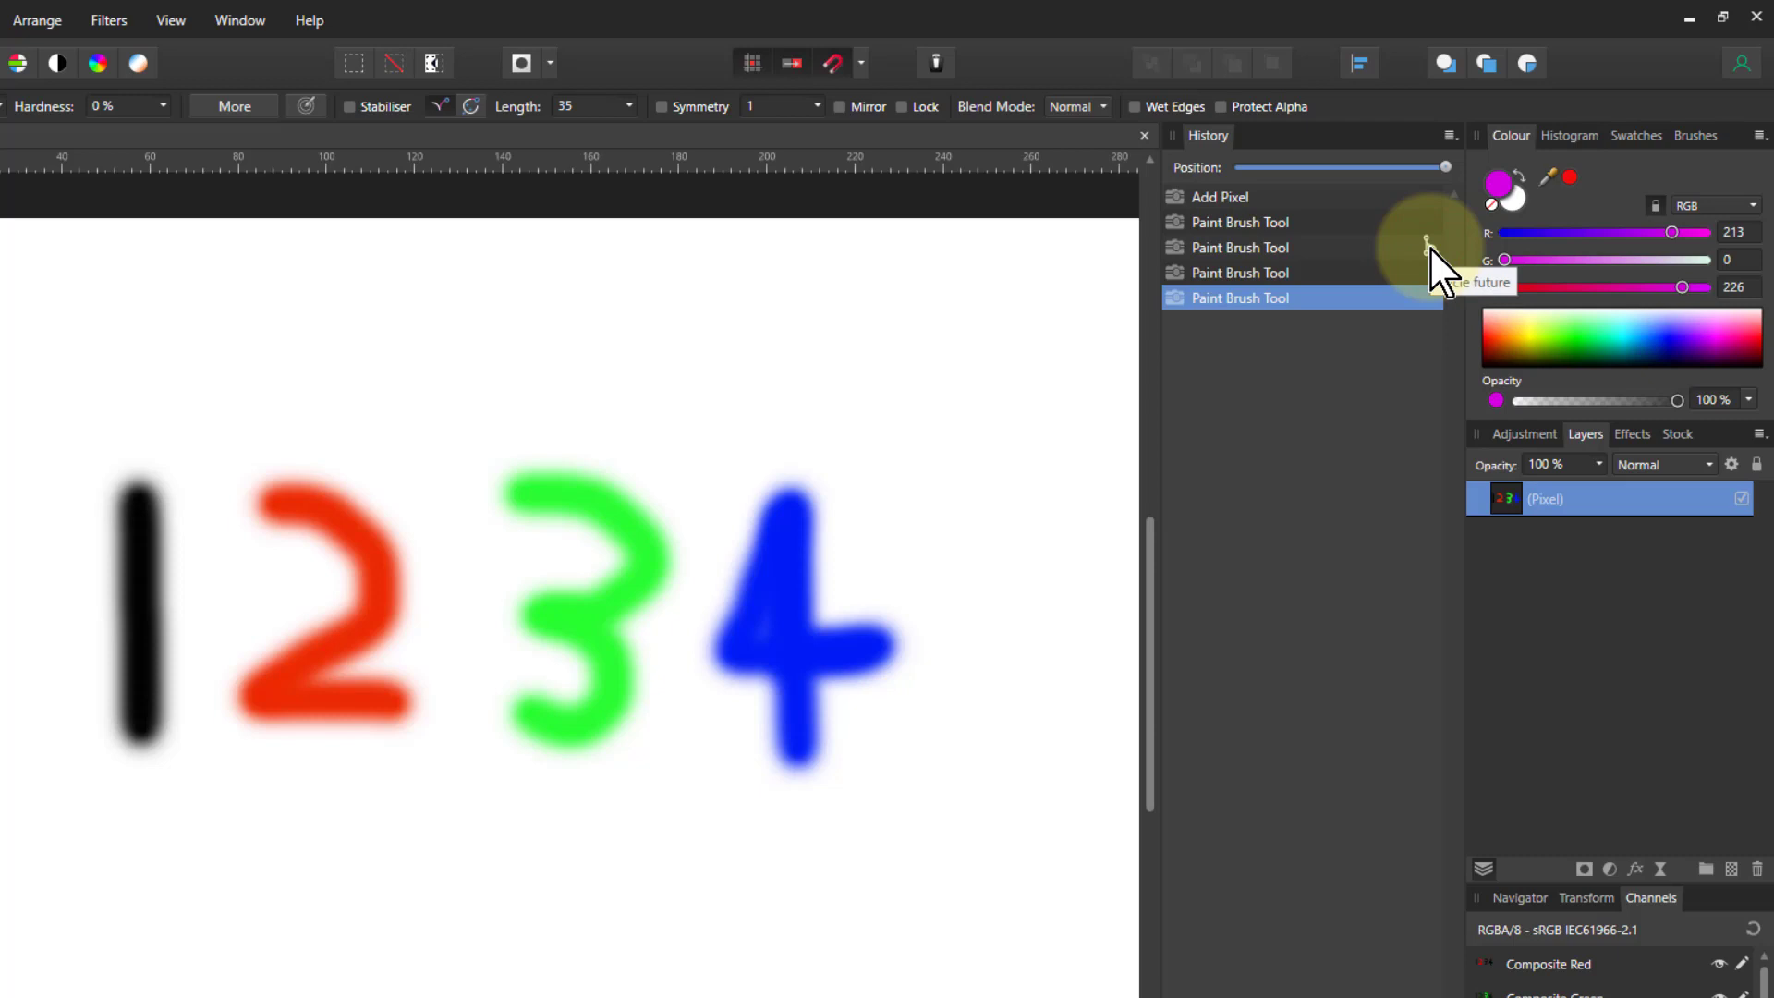
{"action": "left_click", "coordinate": [1428, 247]}
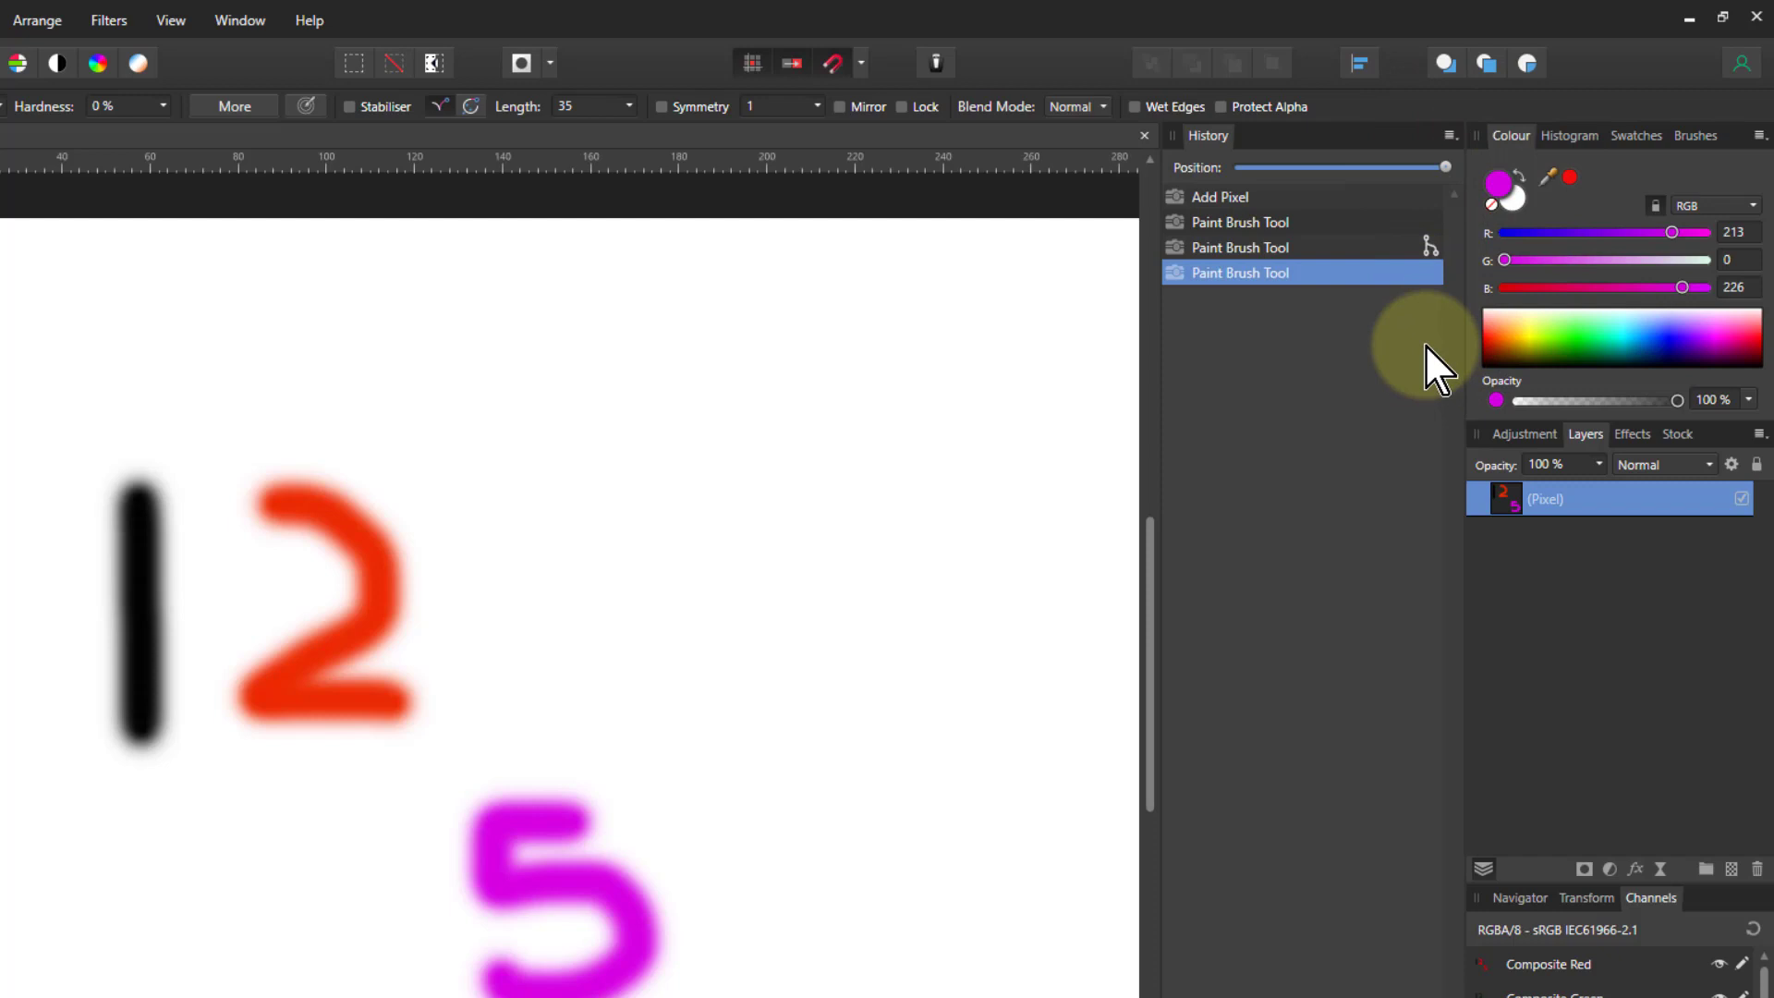
{"action": "left_click", "coordinate": [1431, 244]}
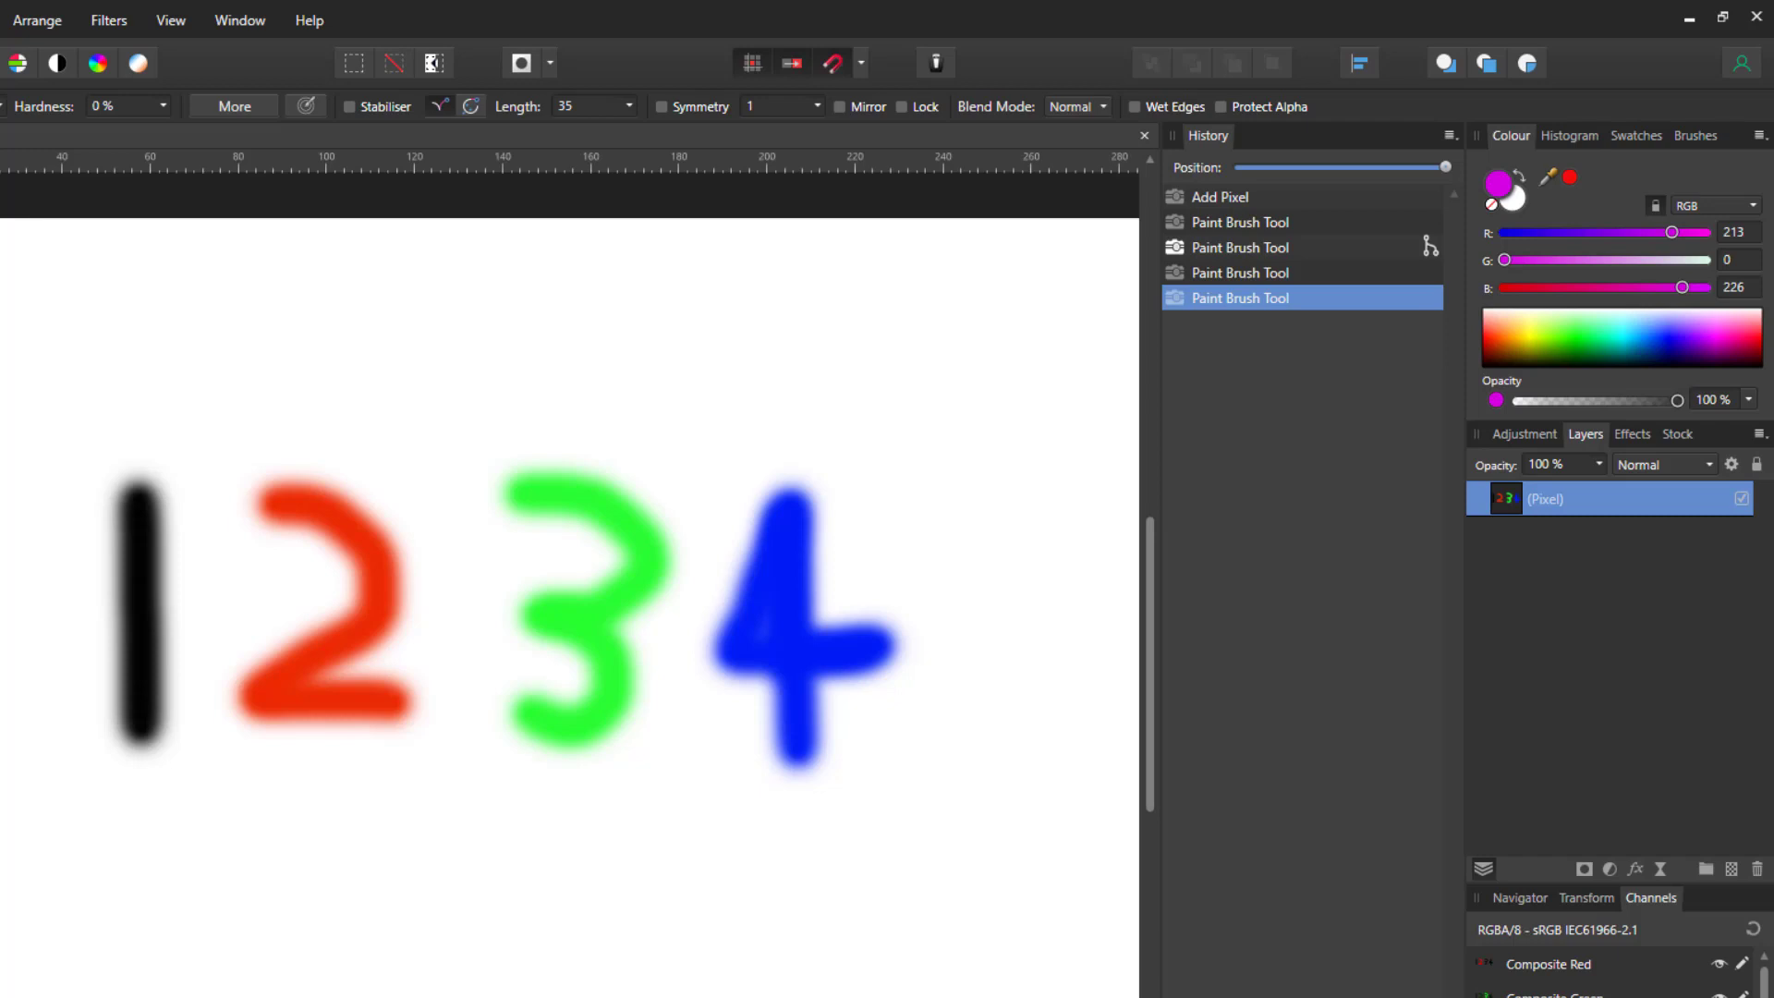
Use the Undo Brush to paint away the green 3 and blue 4
{"action": "key", "text": "e"}
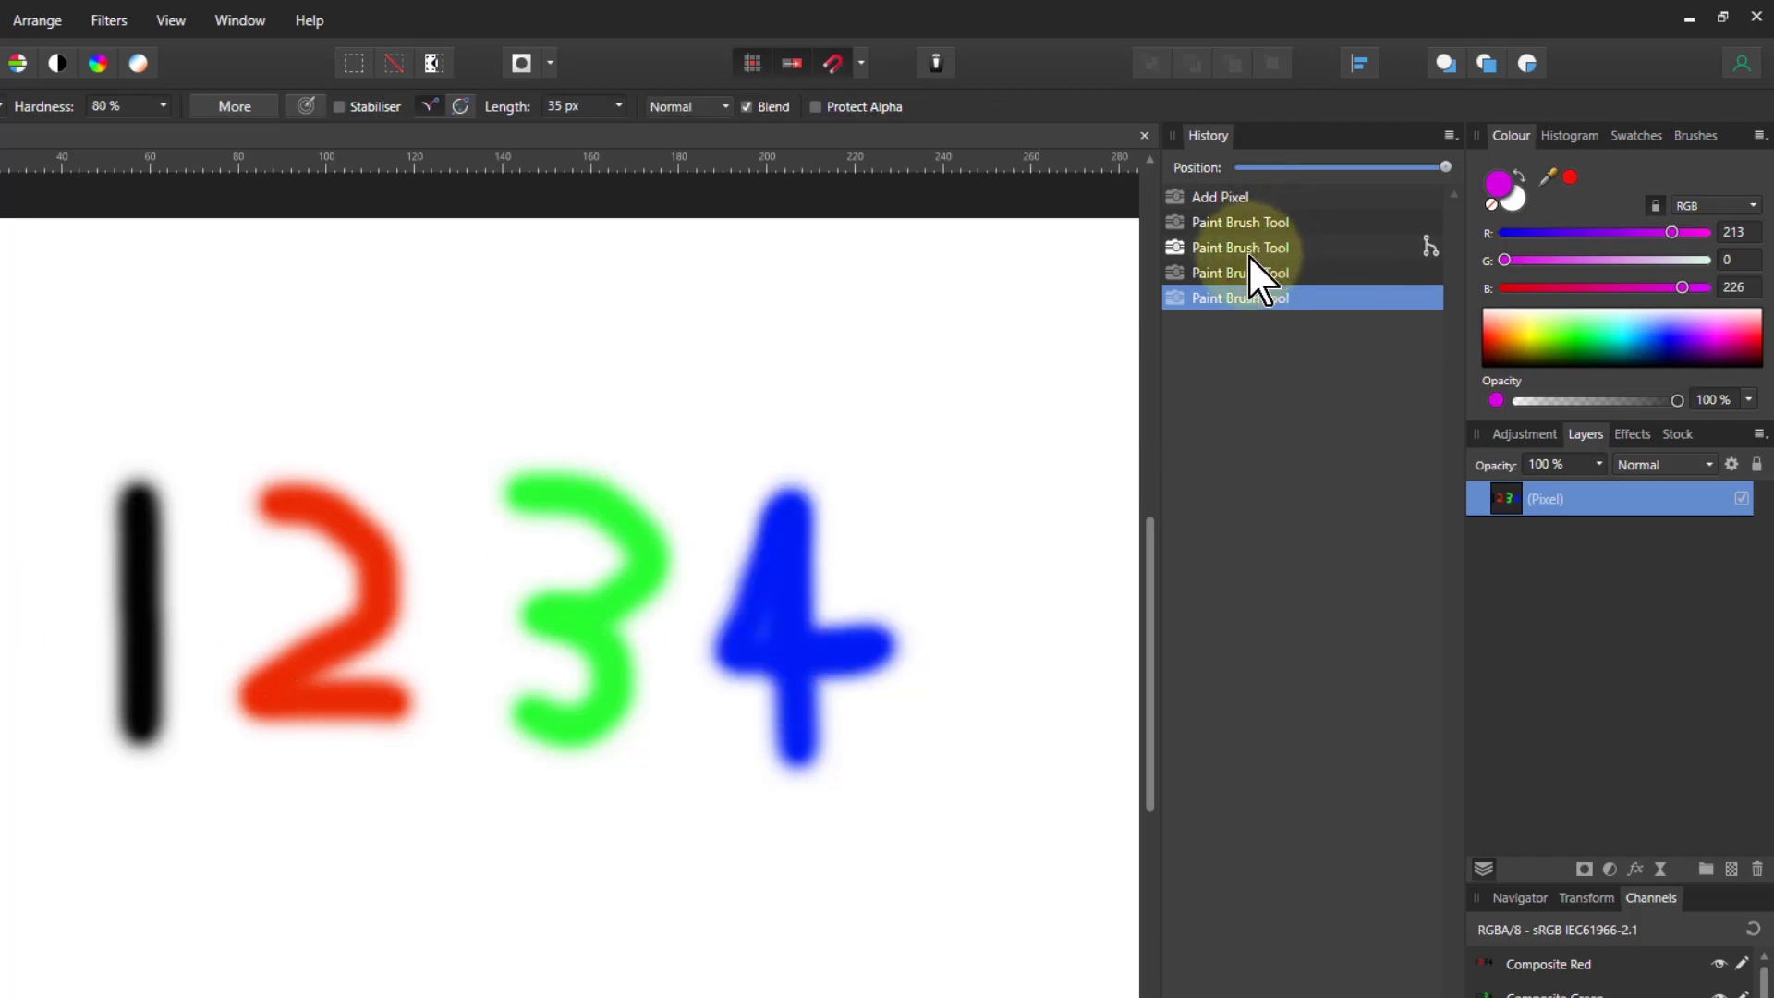
{"action": "mouse_move", "coordinate": [1002, 384]}
{"action": "left_mouse_down"}
{"action": "mouse_move", "coordinate": [692, 546]}
{"action": "mouse_move", "coordinate": [471, 551]}
{"action": "mouse_move", "coordinate": [440, 485]}
{"action": "mouse_move", "coordinate": [567, 502]}
{"action": "mouse_move", "coordinate": [611, 700]}
{"action": "mouse_move", "coordinate": [578, 619]}
{"action": "mouse_move", "coordinate": [456, 564]}
{"action": "left_mouse_up"}
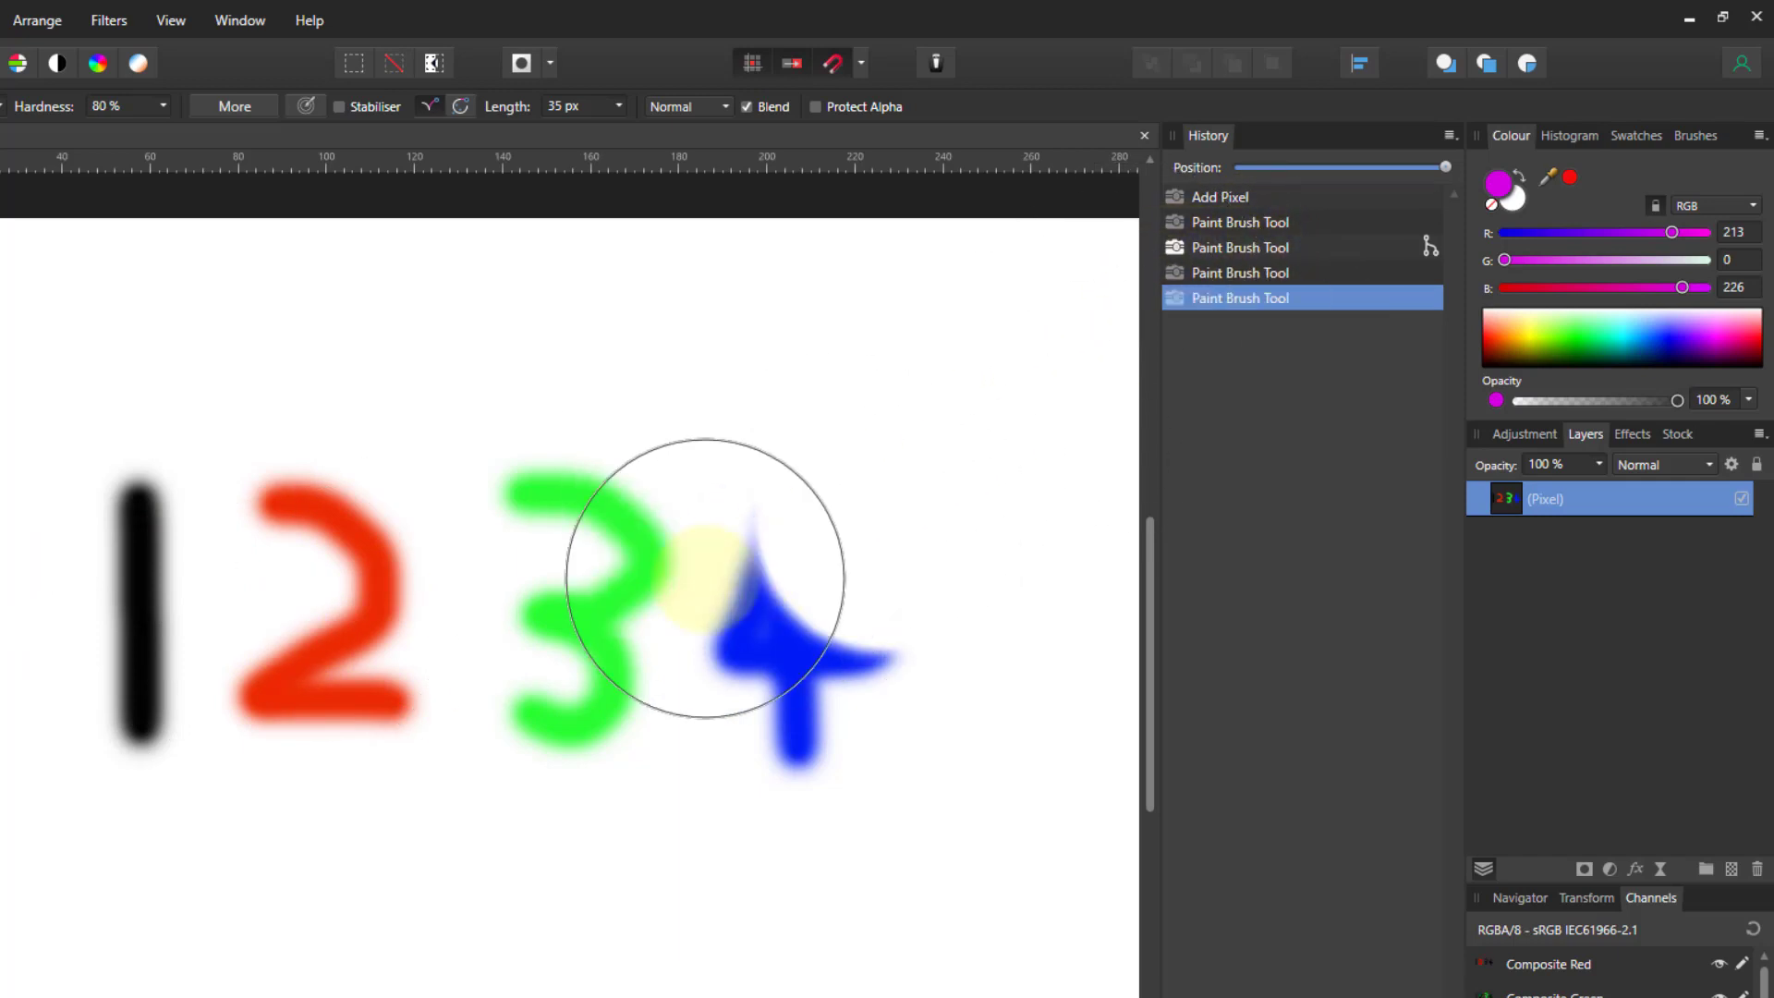
{"action": "mouse_move", "coordinate": [573, 526]}
{"action": "left_mouse_down"}
{"action": "mouse_move", "coordinate": [714, 508]}
{"action": "mouse_move", "coordinate": [855, 594]}
{"action": "mouse_move", "coordinate": [611, 654]}
{"action": "mouse_move", "coordinate": [735, 725]}
{"action": "mouse_move", "coordinate": [974, 930]}
{"action": "left_mouse_up"}
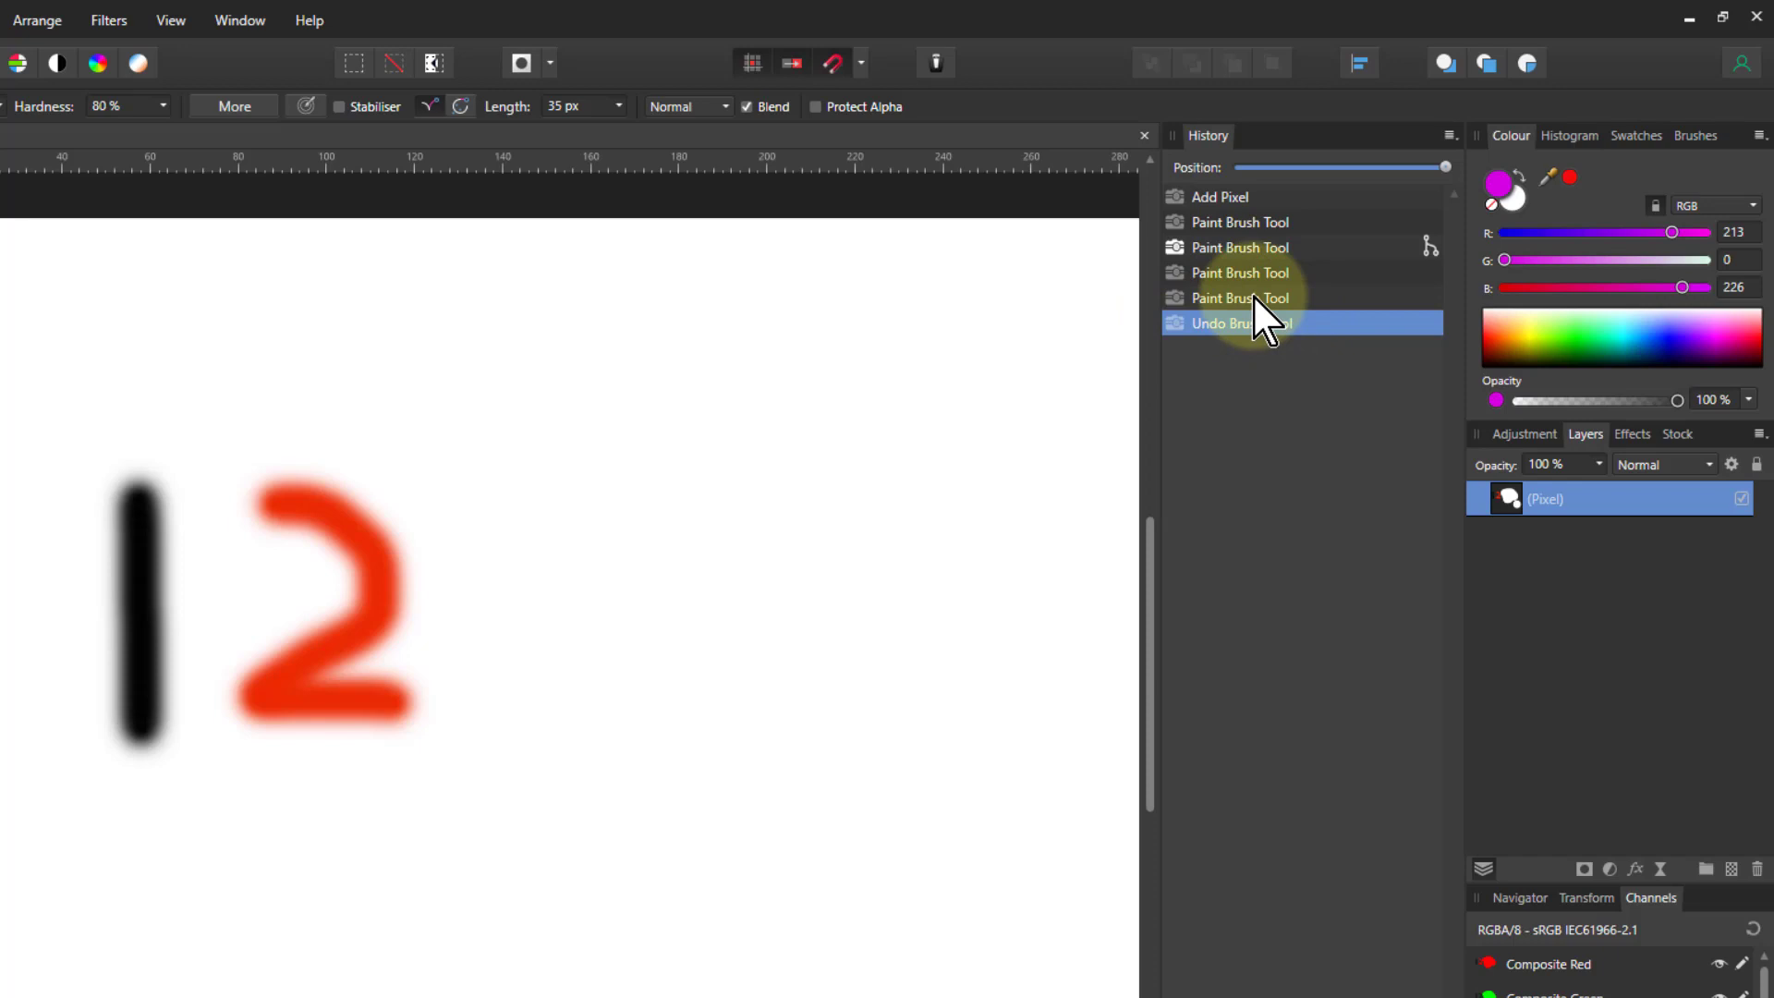
Rewind history to only the black 1, then paint, undo and repaint a red 2
{"action": "left_click", "coordinate": [1253, 297]}
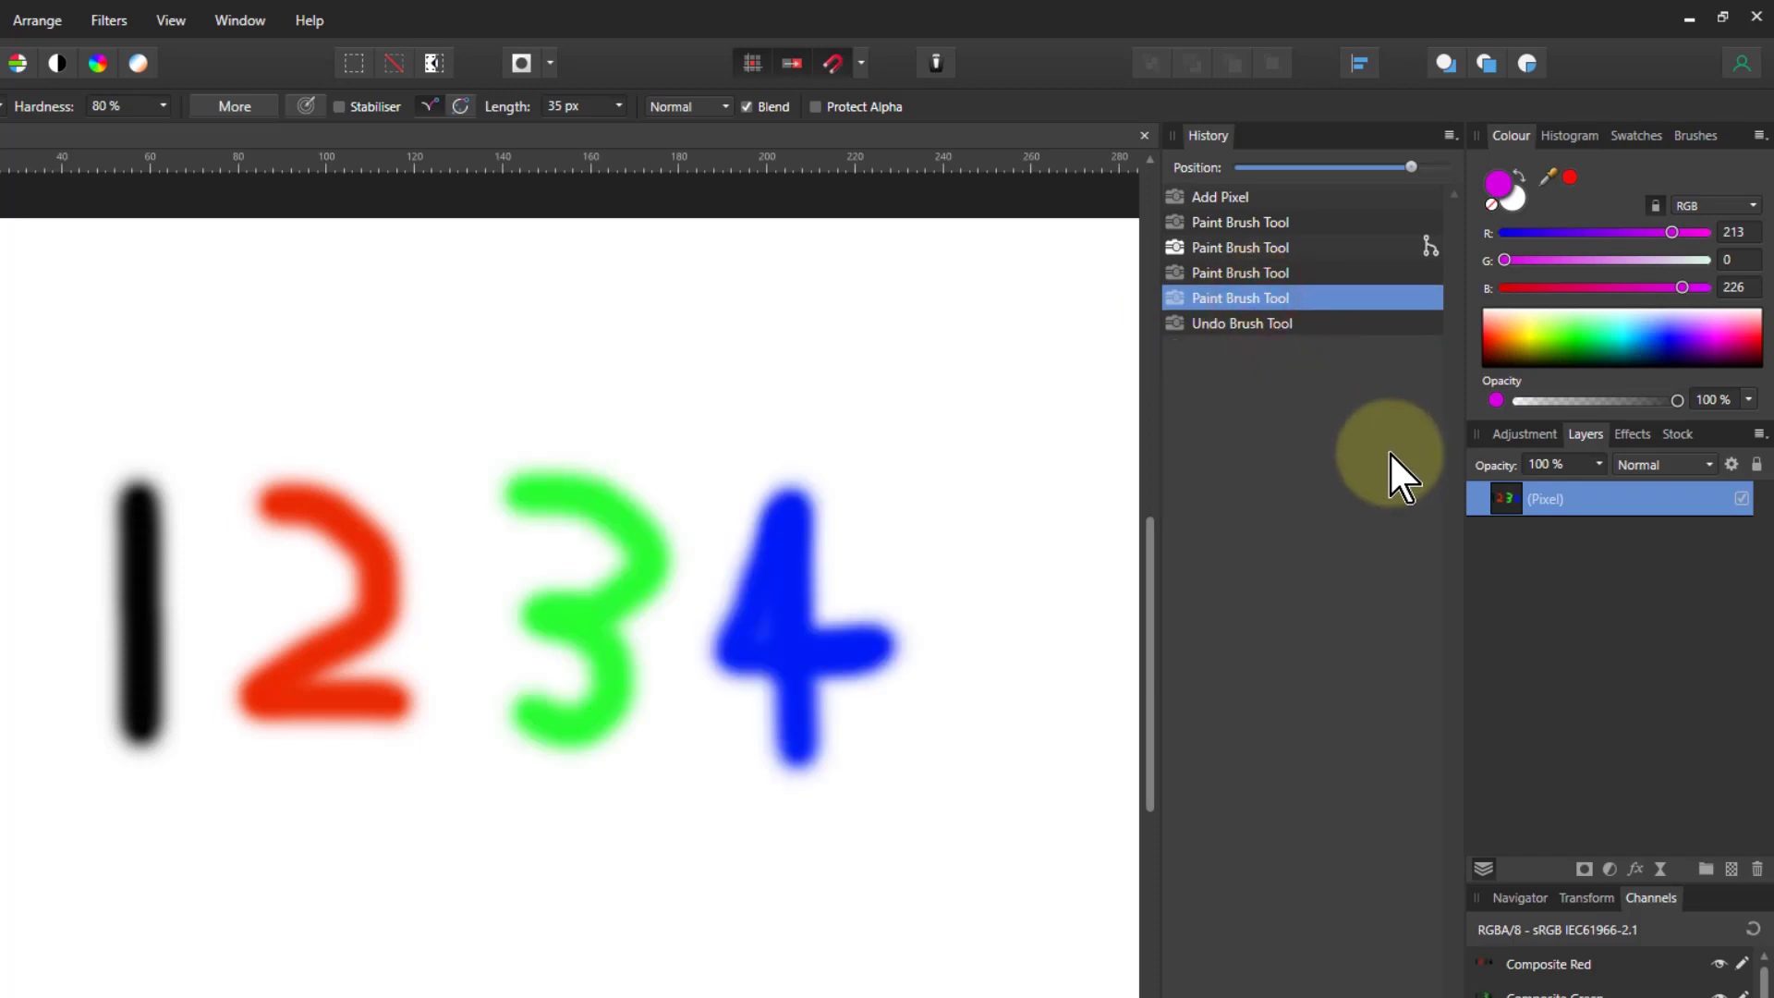
{"action": "left_click", "coordinate": [1229, 221]}
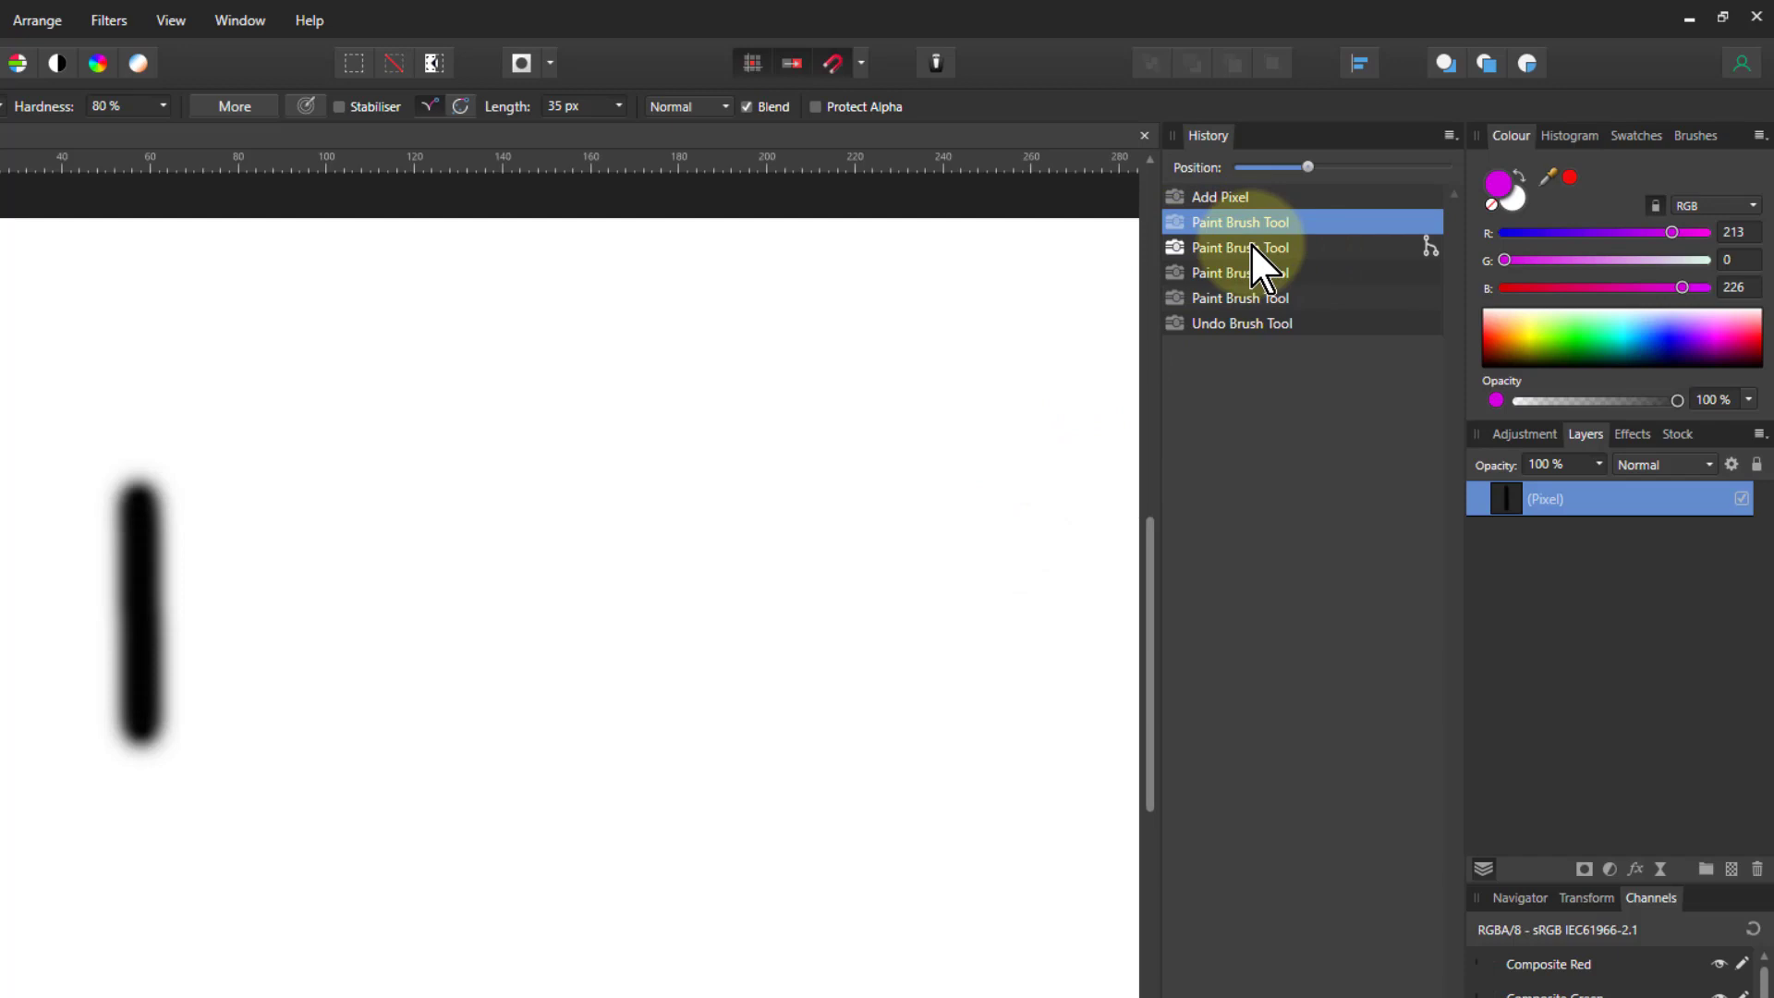
{"action": "mouse_move", "coordinate": [272, 503]}
{"action": "left_mouse_down"}
{"action": "mouse_move", "coordinate": [416, 573]}
{"action": "mouse_move", "coordinate": [305, 634]}
{"action": "mouse_move", "coordinate": [351, 688]}
{"action": "left_mouse_up"}
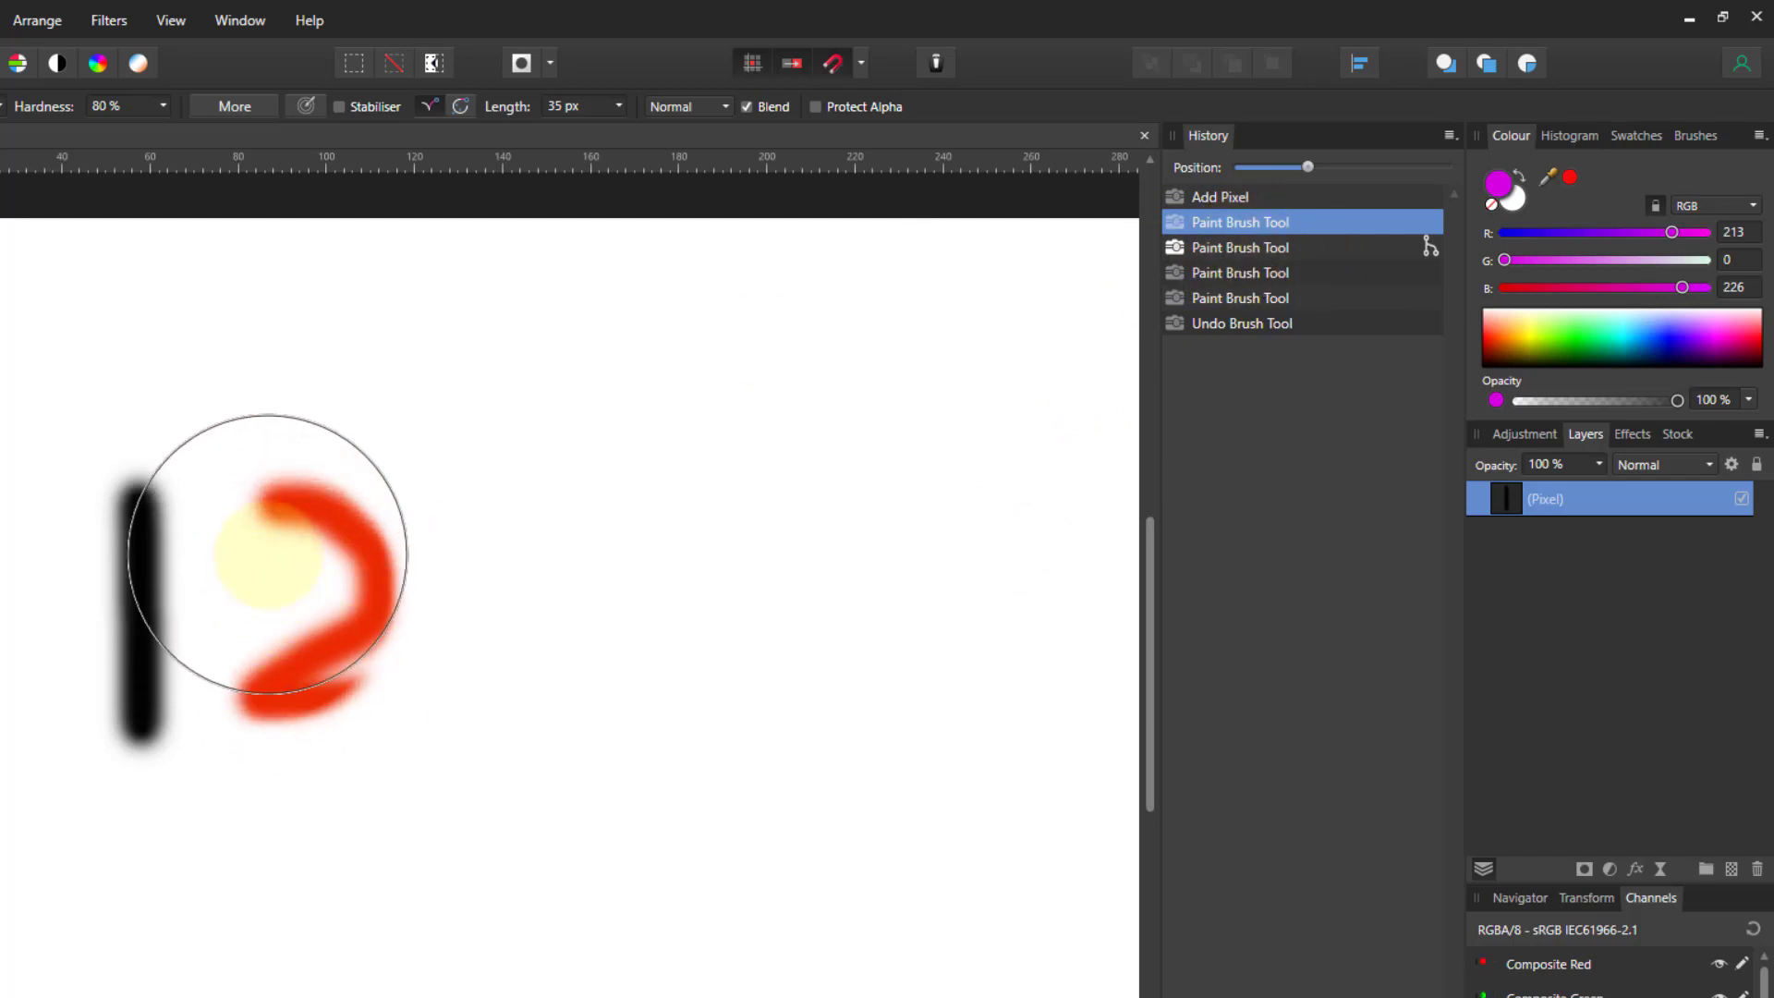
{"action": "key", "text": "ctrl+z"}
{"action": "mouse_move", "coordinate": [379, 572]}
{"action": "left_mouse_down"}
{"action": "mouse_move", "coordinate": [417, 605]}
{"action": "mouse_move", "coordinate": [337, 610]}
{"action": "left_mouse_up"}
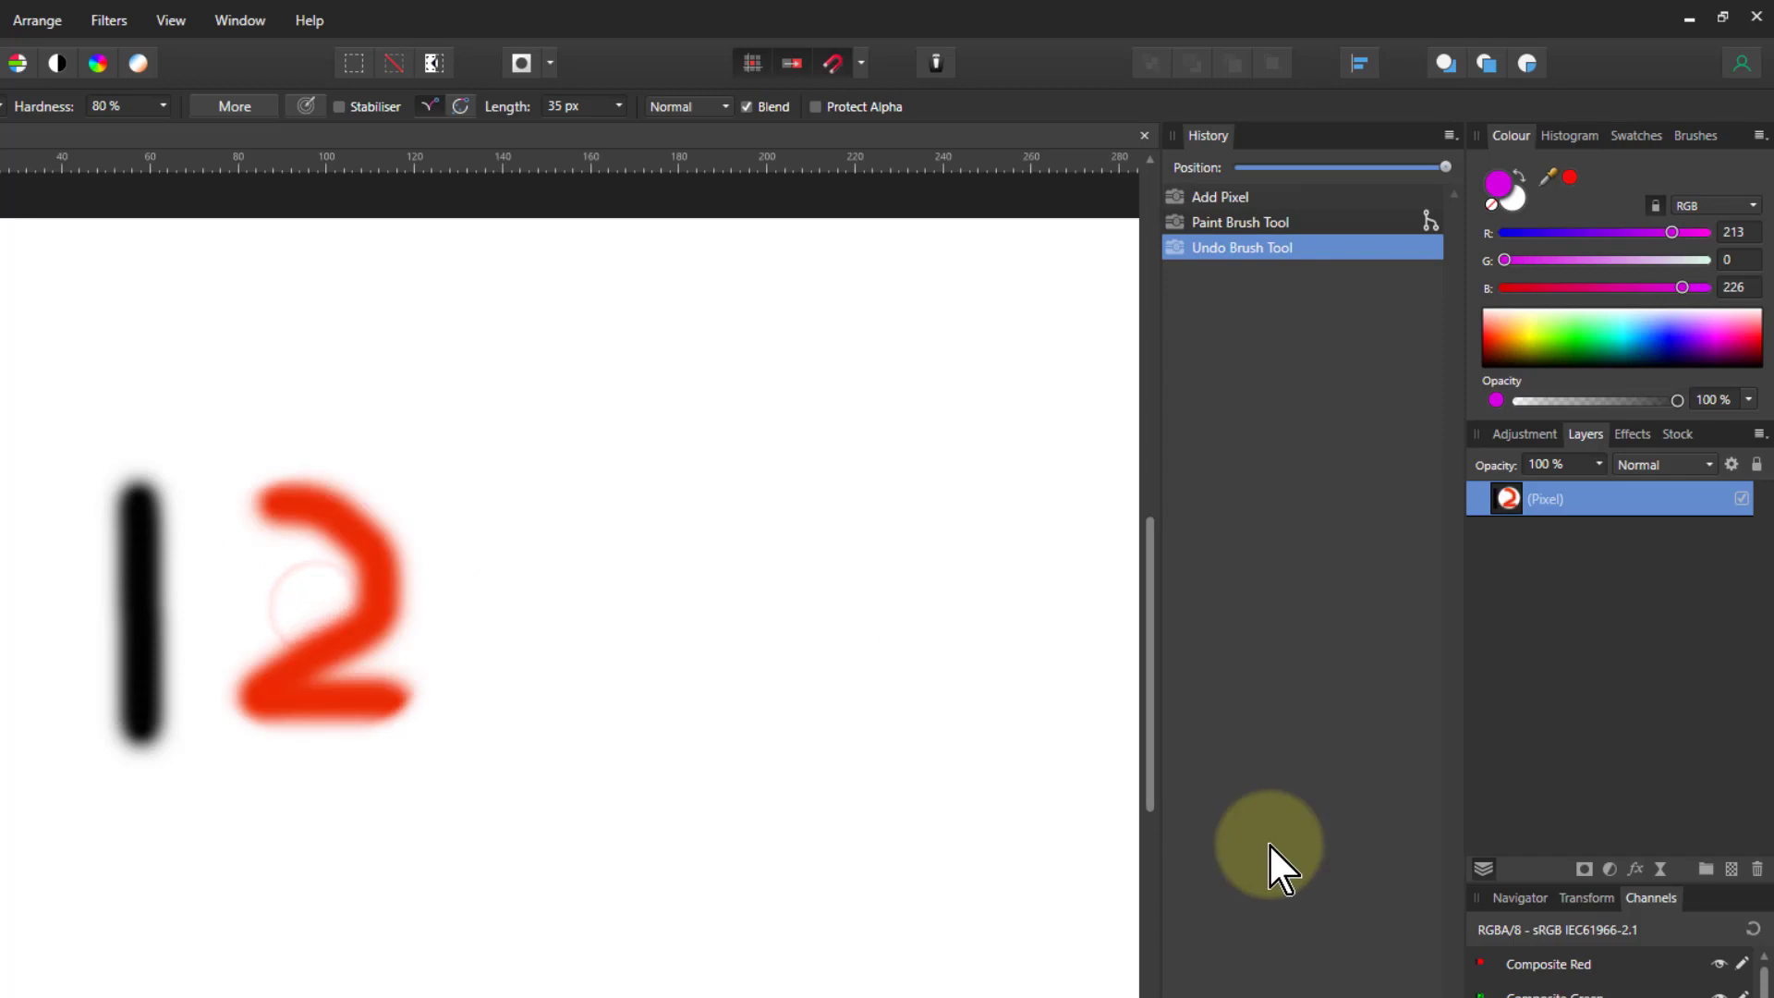
Switch between history branches, including the magenta 5 one, ending on the 1234 state
{"action": "left_click", "coordinate": [1429, 222]}
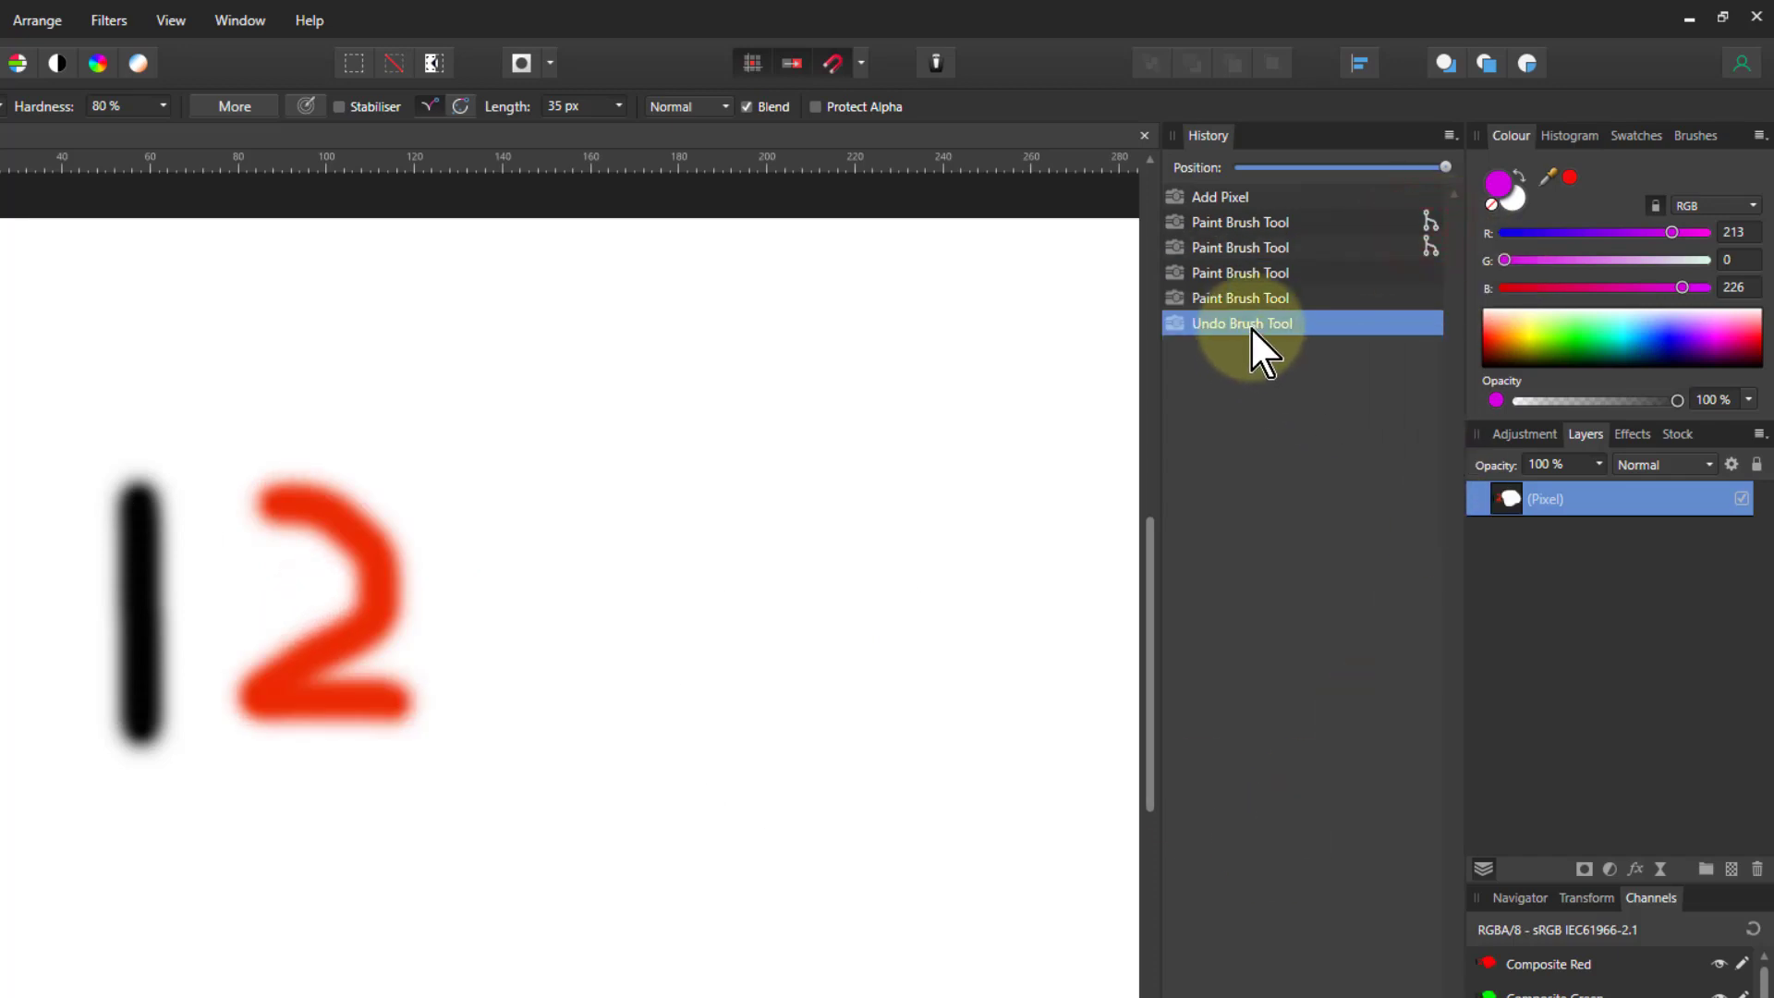
{"action": "left_click", "coordinate": [1428, 246]}
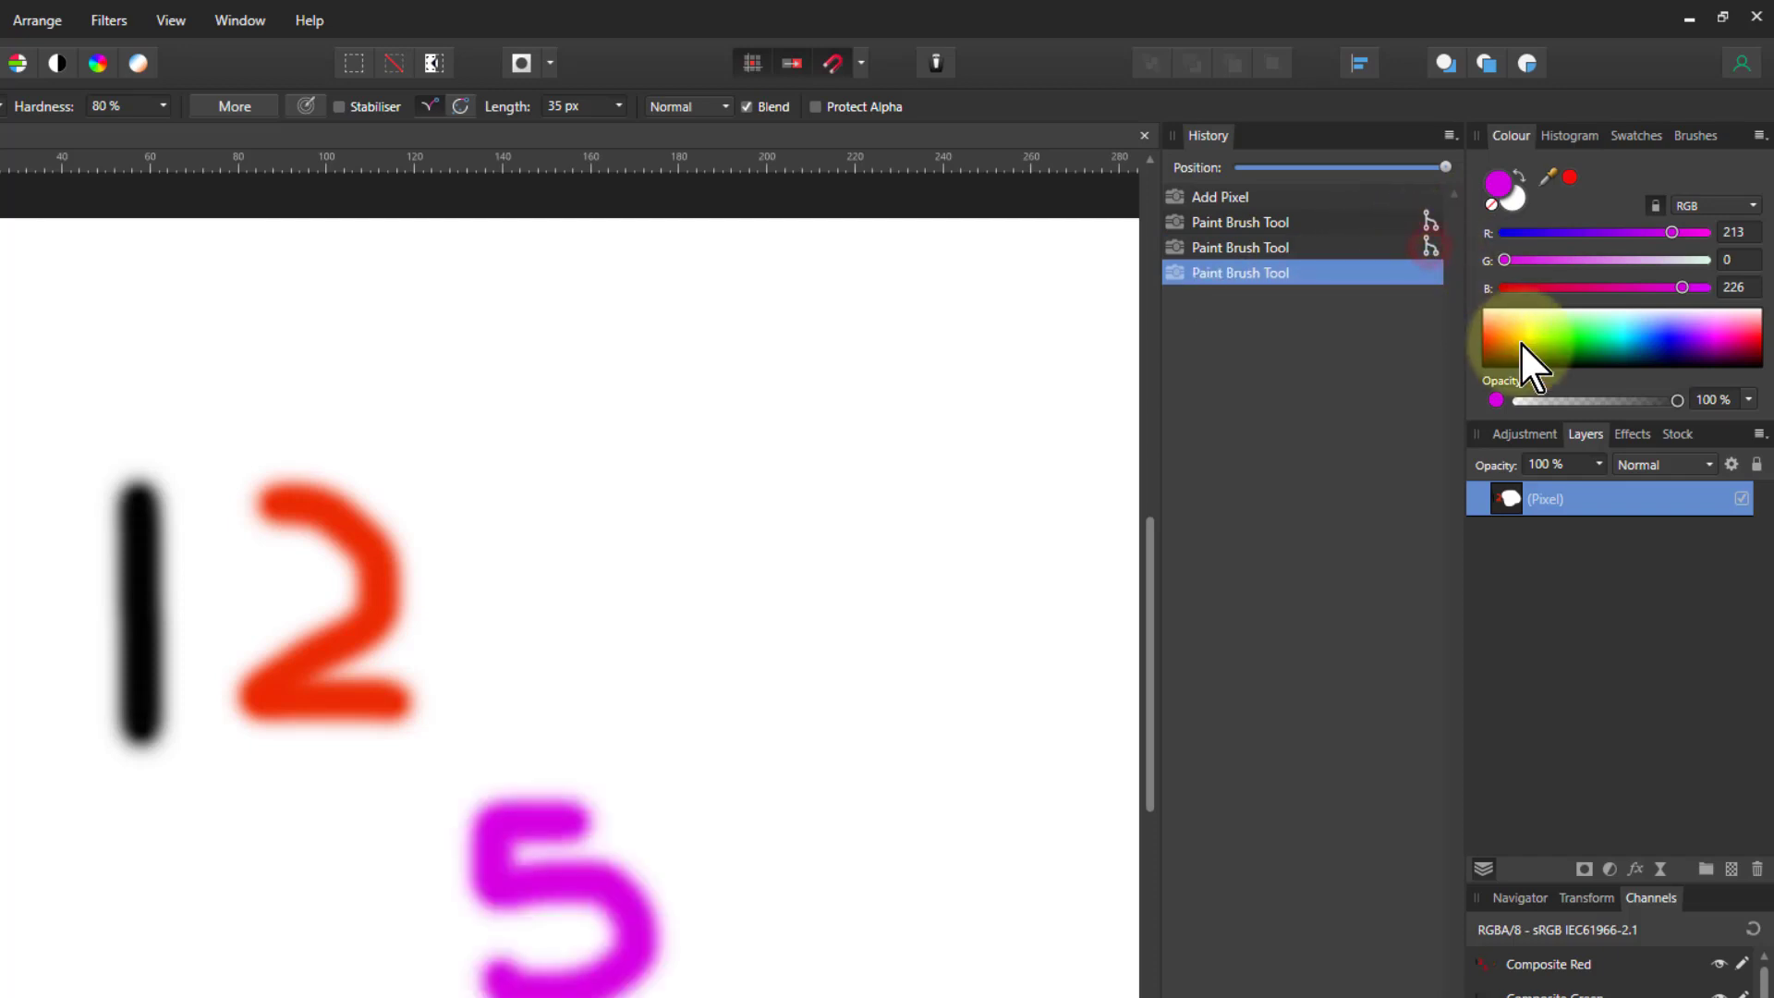
{"action": "left_click", "coordinate": [1429, 220]}
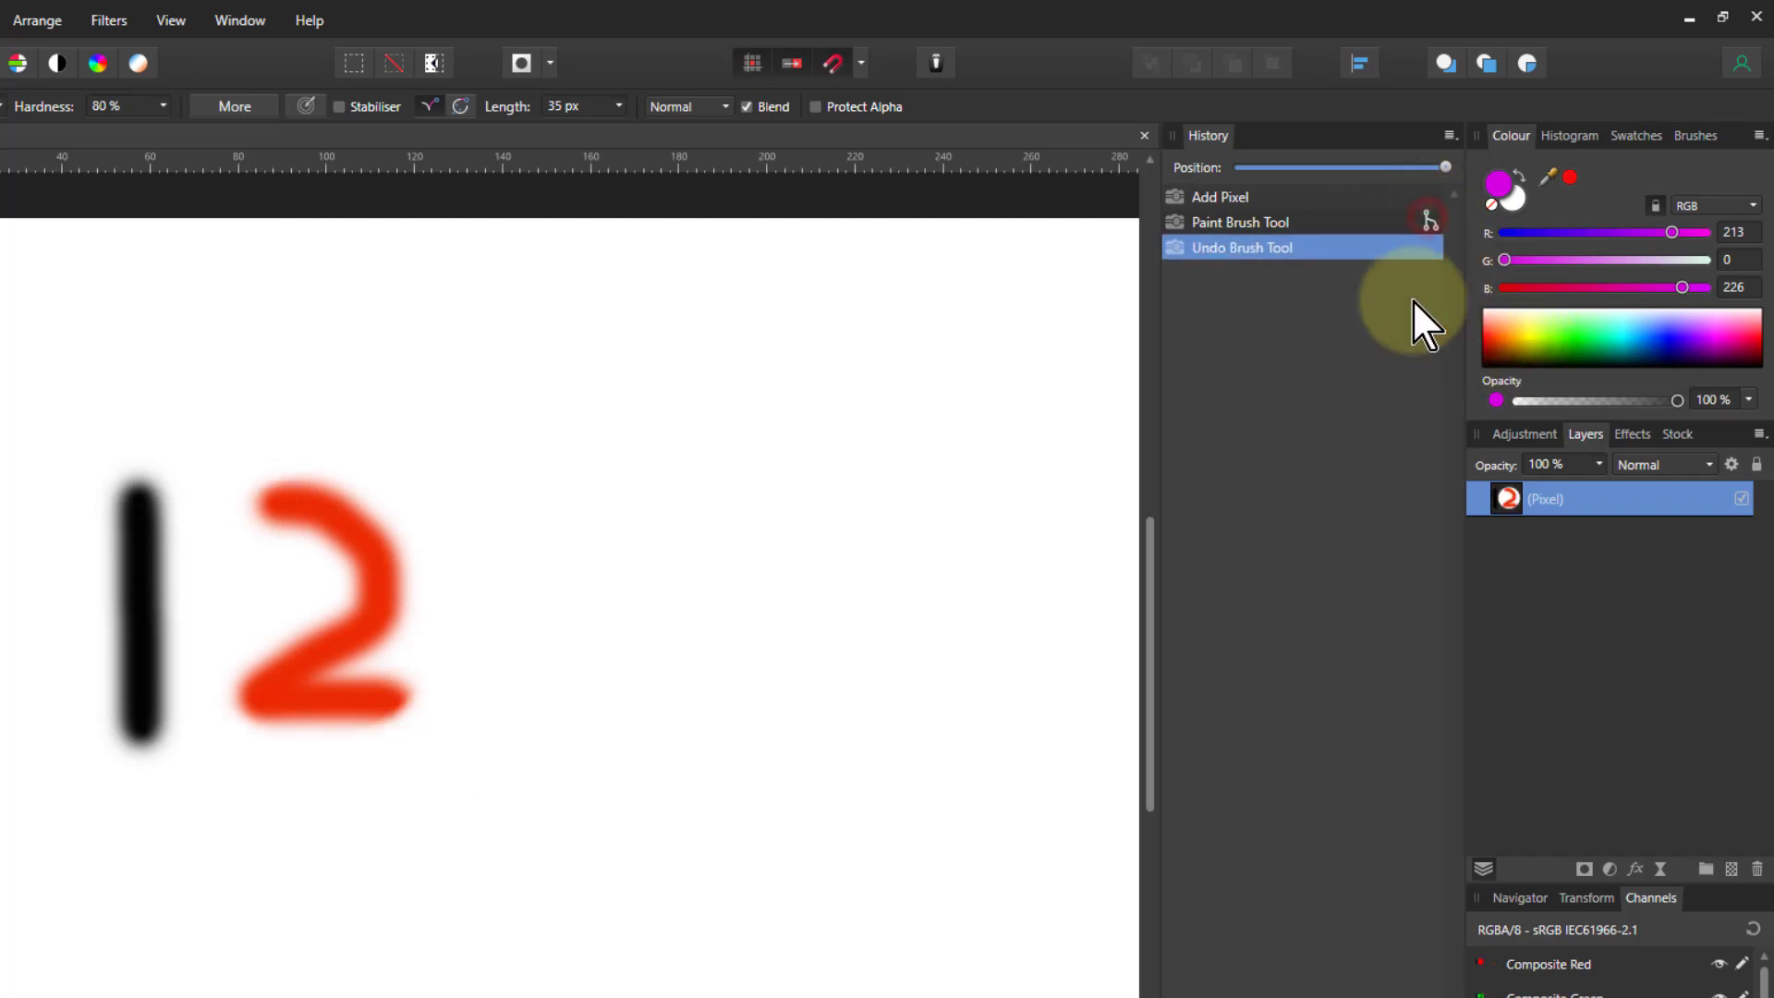
{"action": "left_click", "coordinate": [1227, 221]}
{"action": "left_click", "coordinate": [1428, 222]}
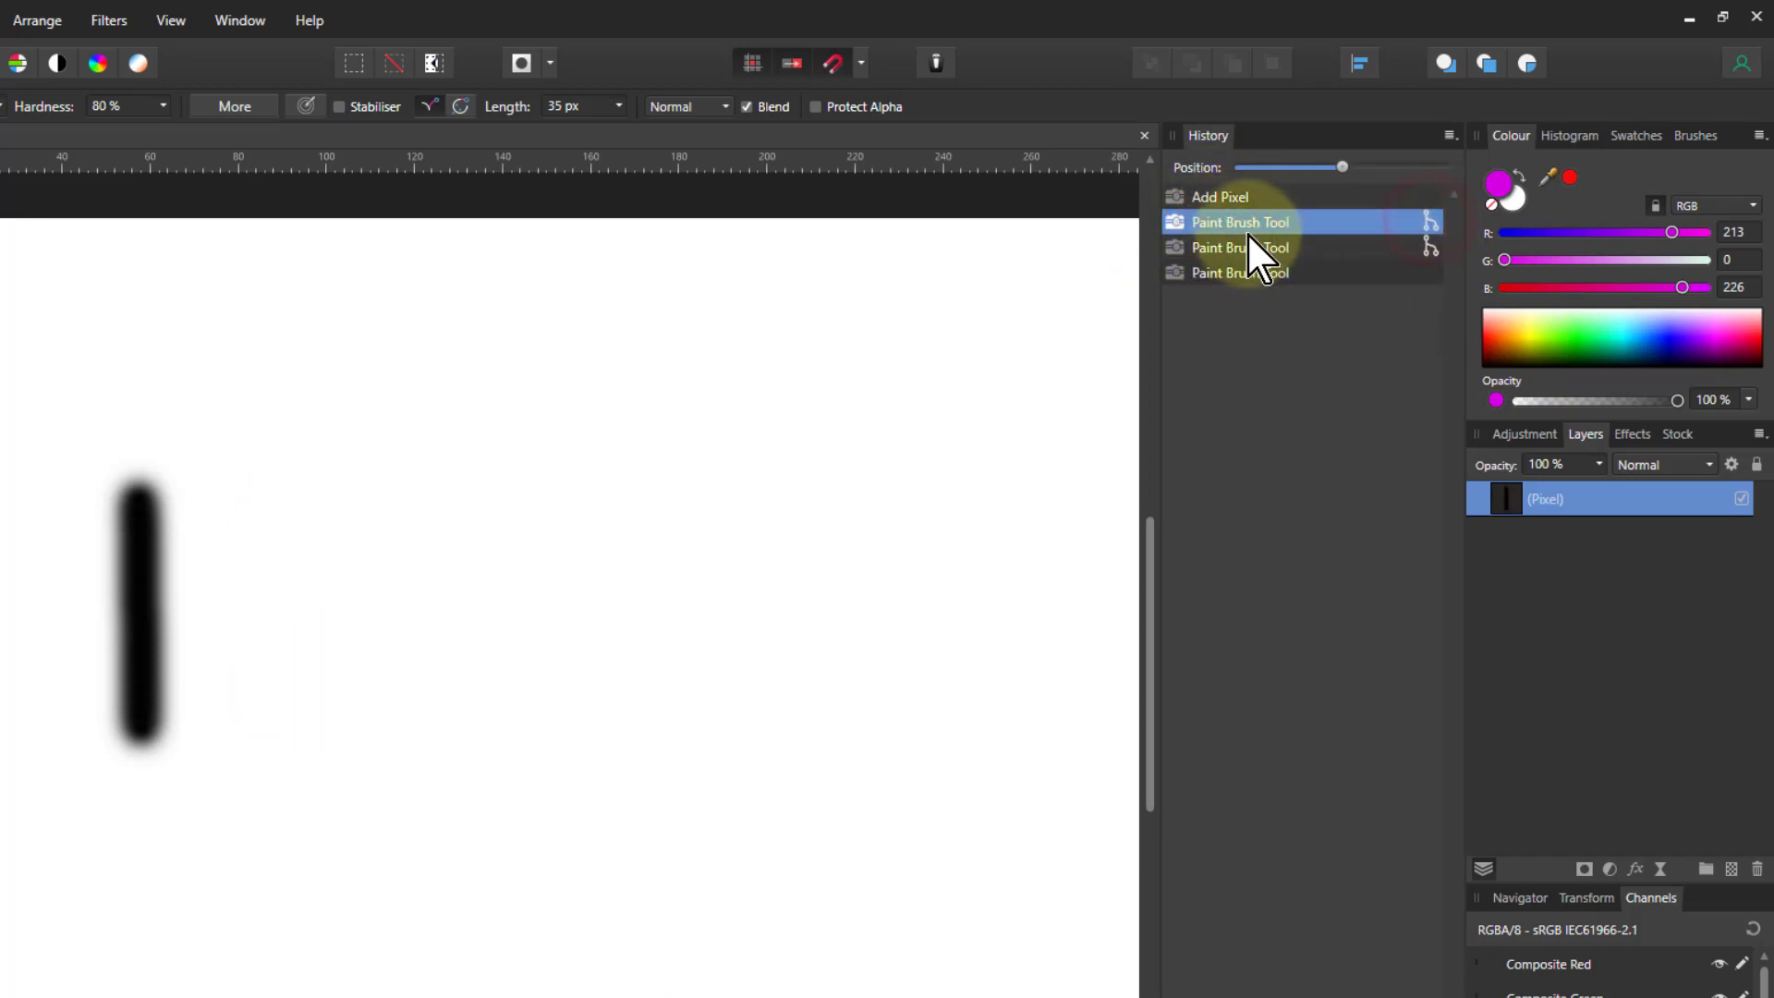
{"action": "left_click", "coordinate": [1430, 242]}
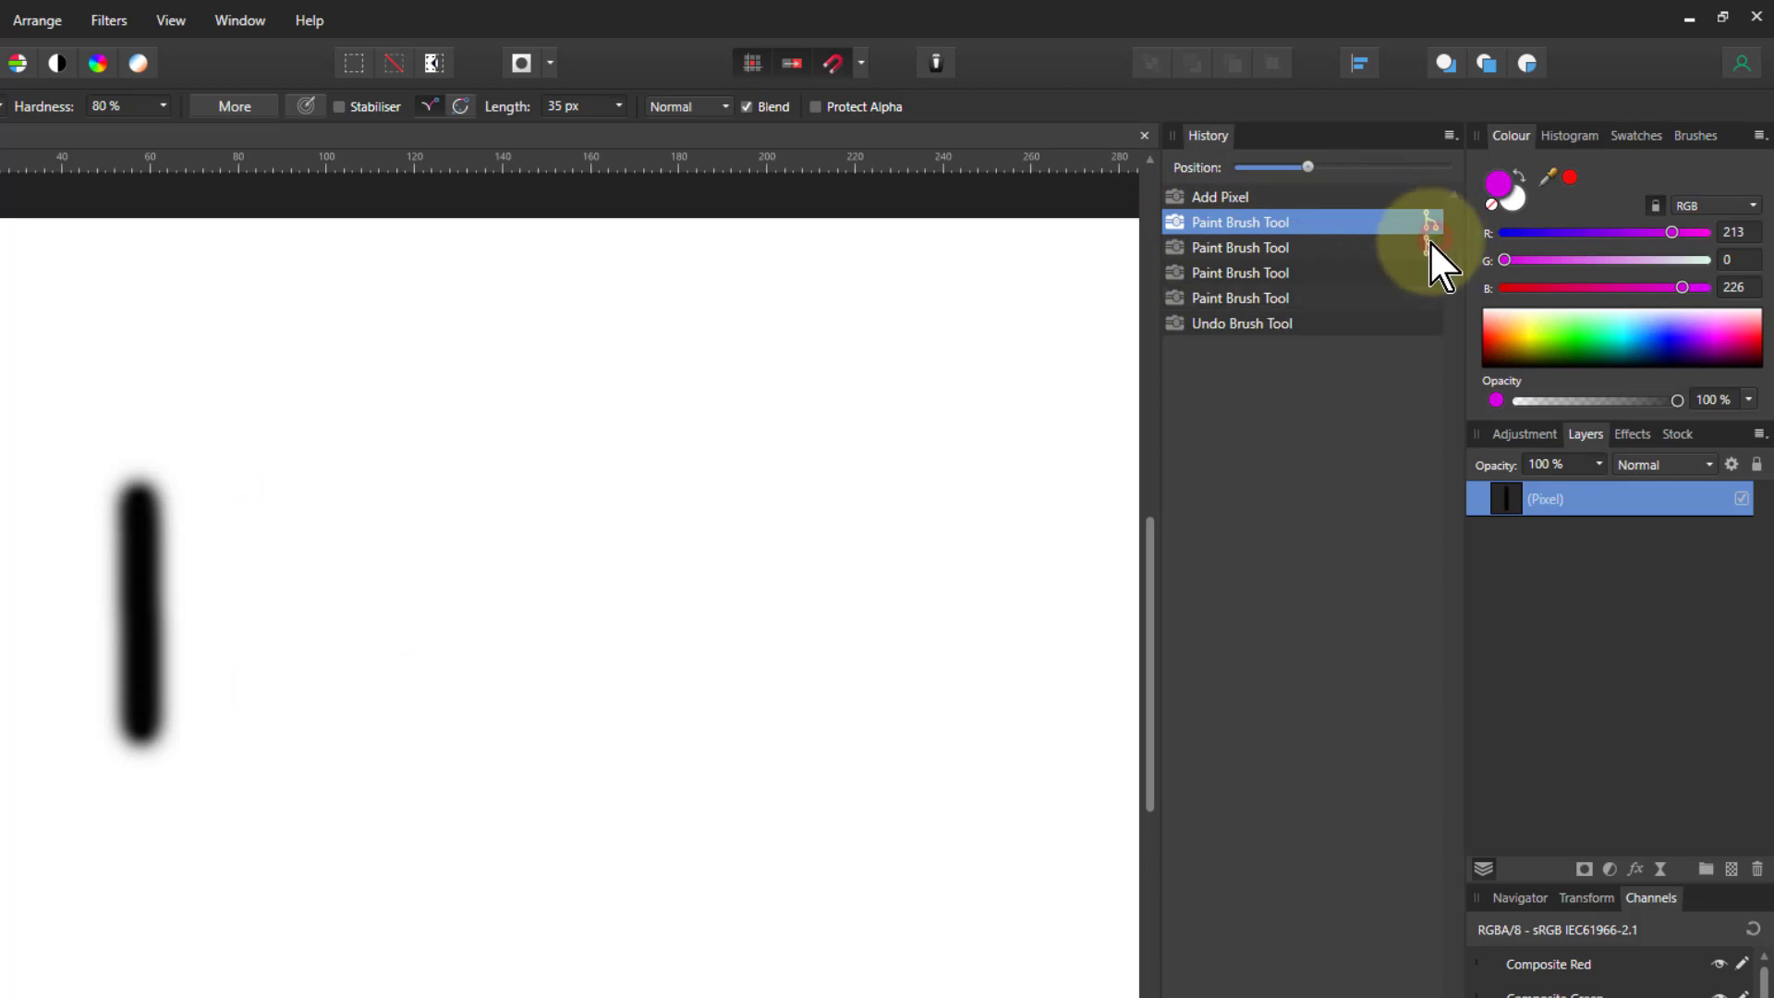
{"action": "left_click", "coordinate": [1219, 299]}
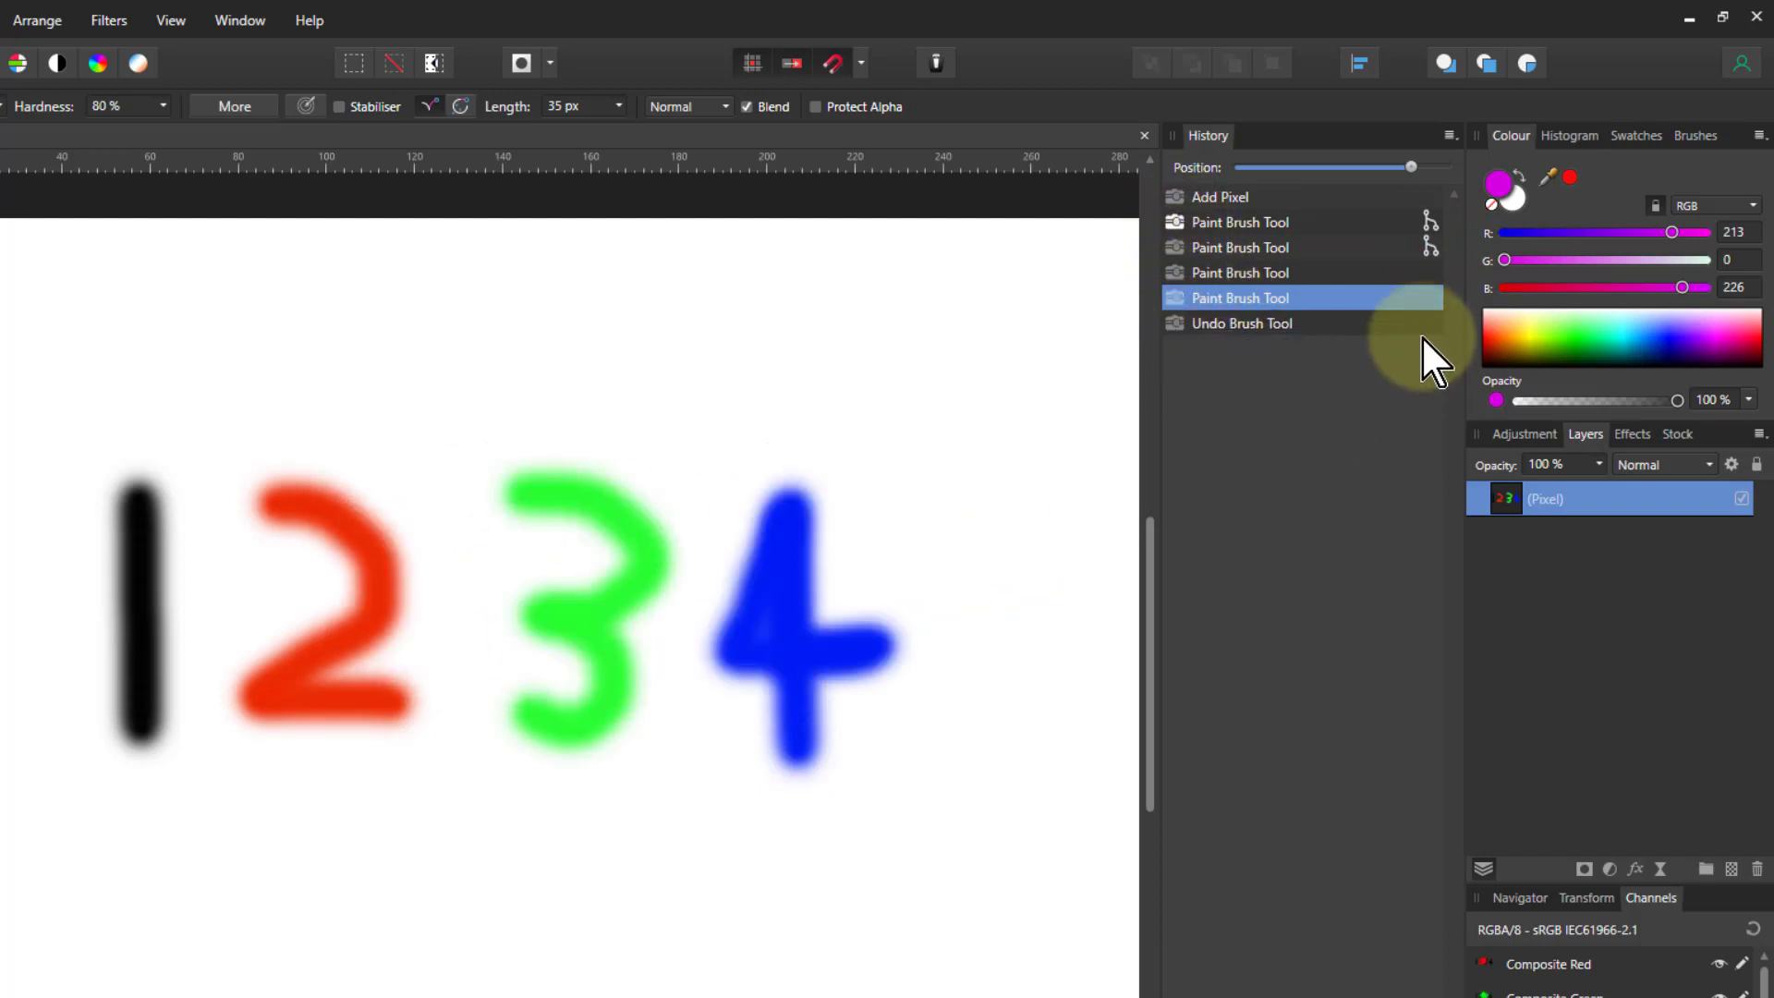
Switch History to the Advanced view, step back to the red 2, then forward to the blue 4
{"action": "left_click", "coordinate": [1449, 137]}
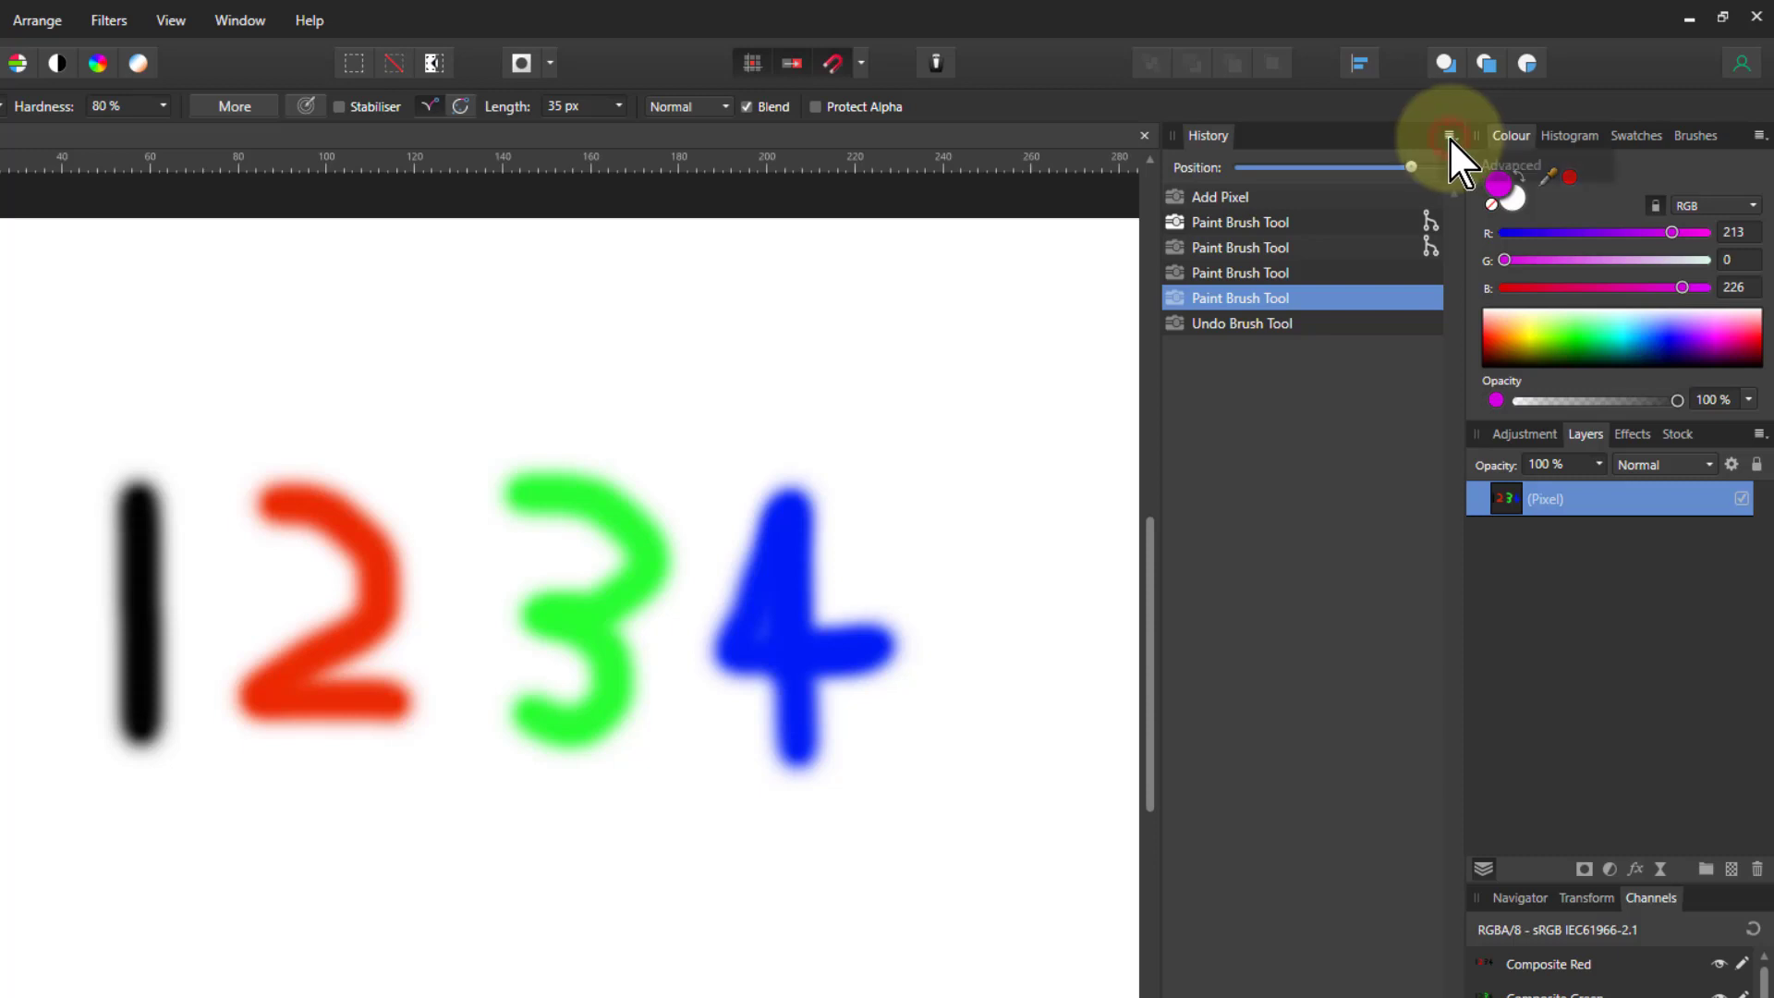
{"action": "left_click", "coordinate": [1497, 165]}
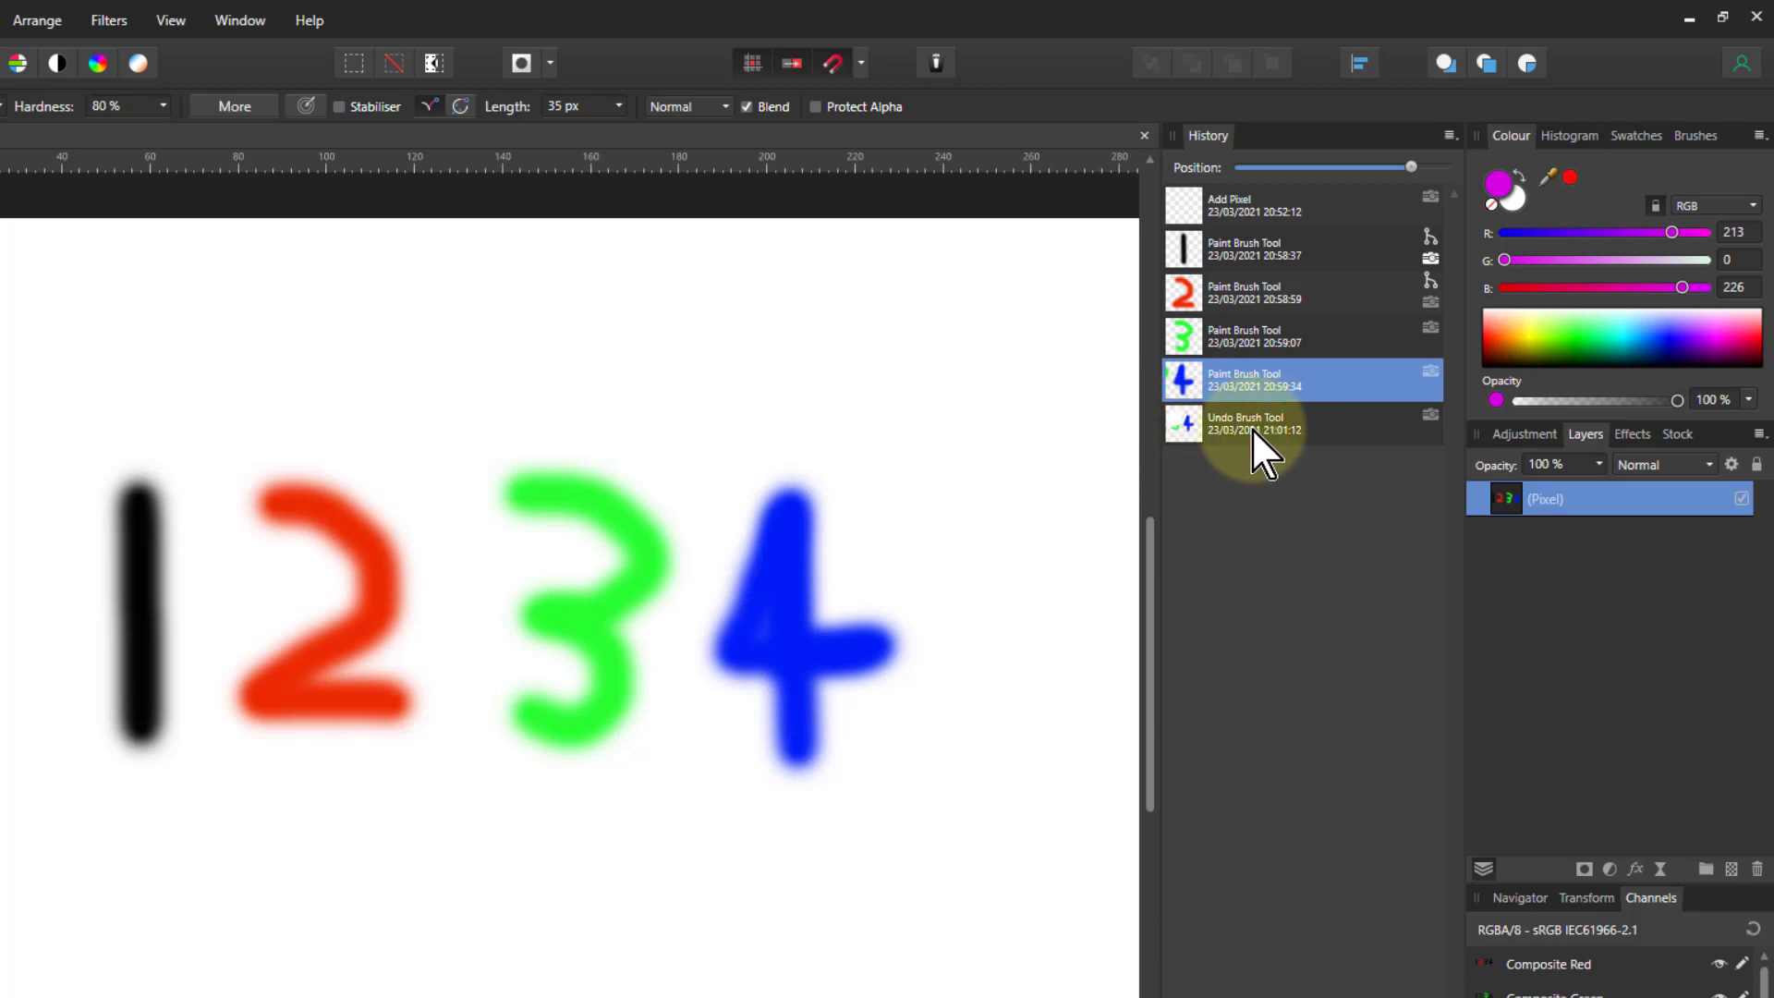
{"action": "left_click", "coordinate": [1254, 290]}
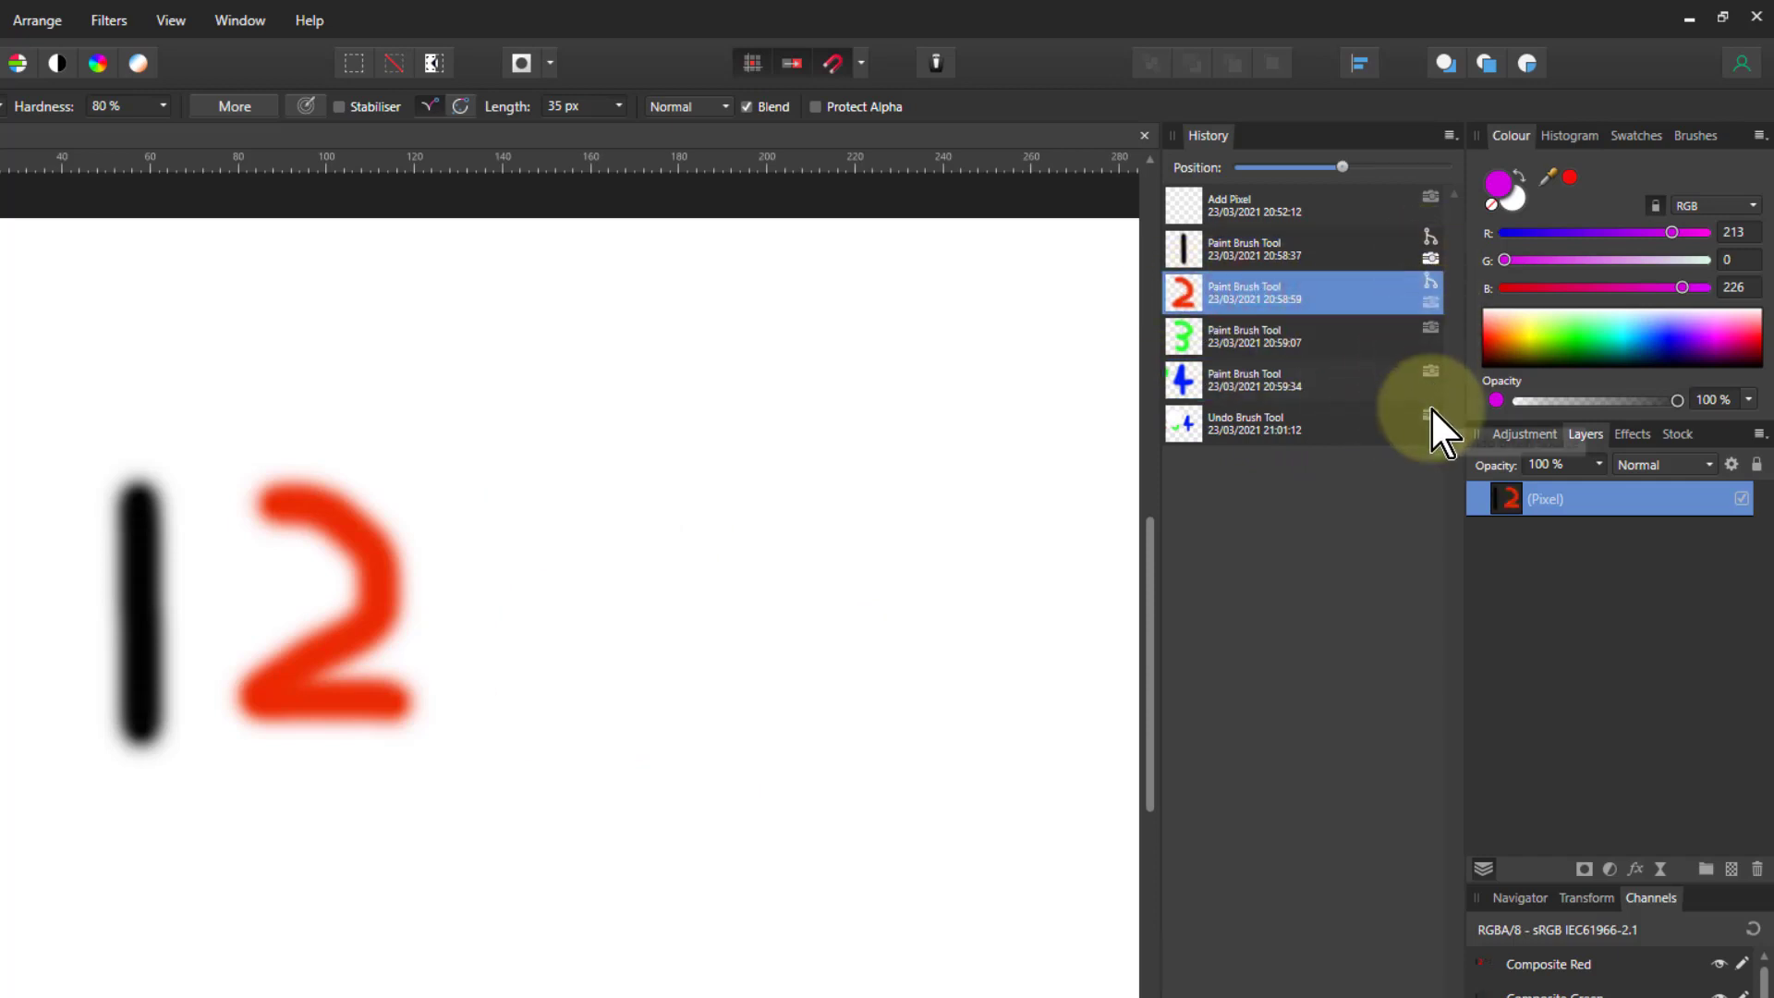
{"action": "left_click", "coordinate": [1253, 334]}
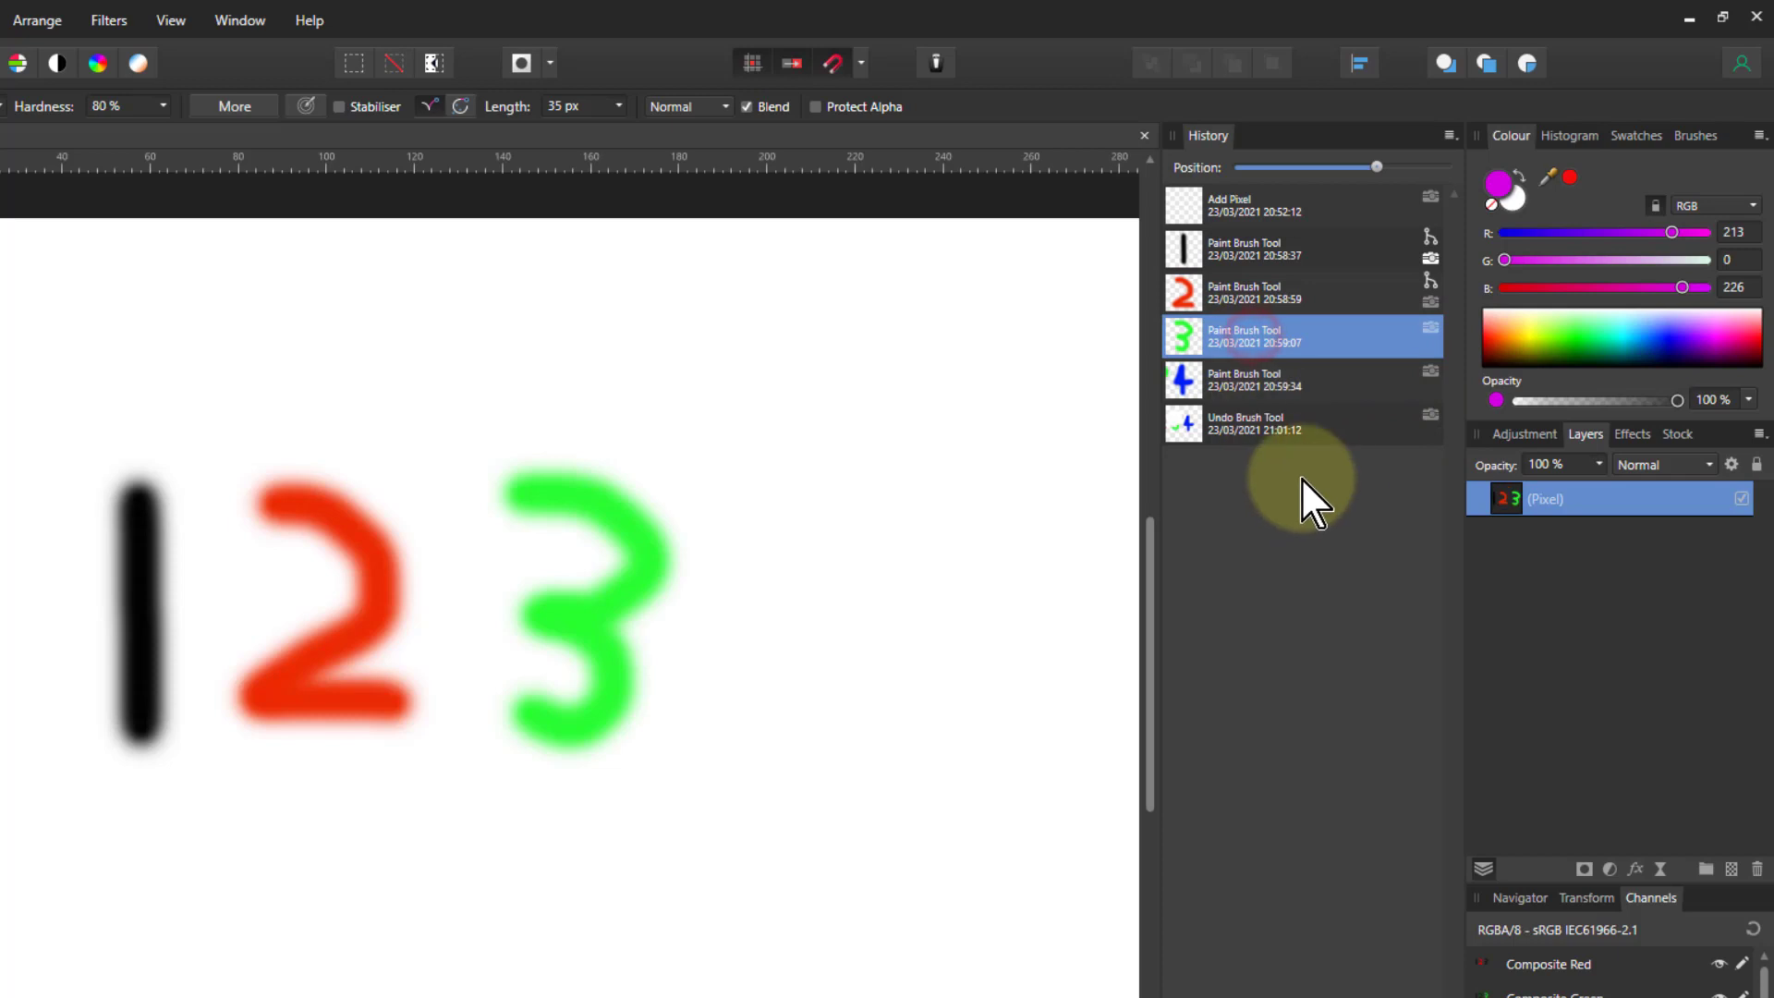
{"action": "left_click", "coordinate": [1234, 388]}
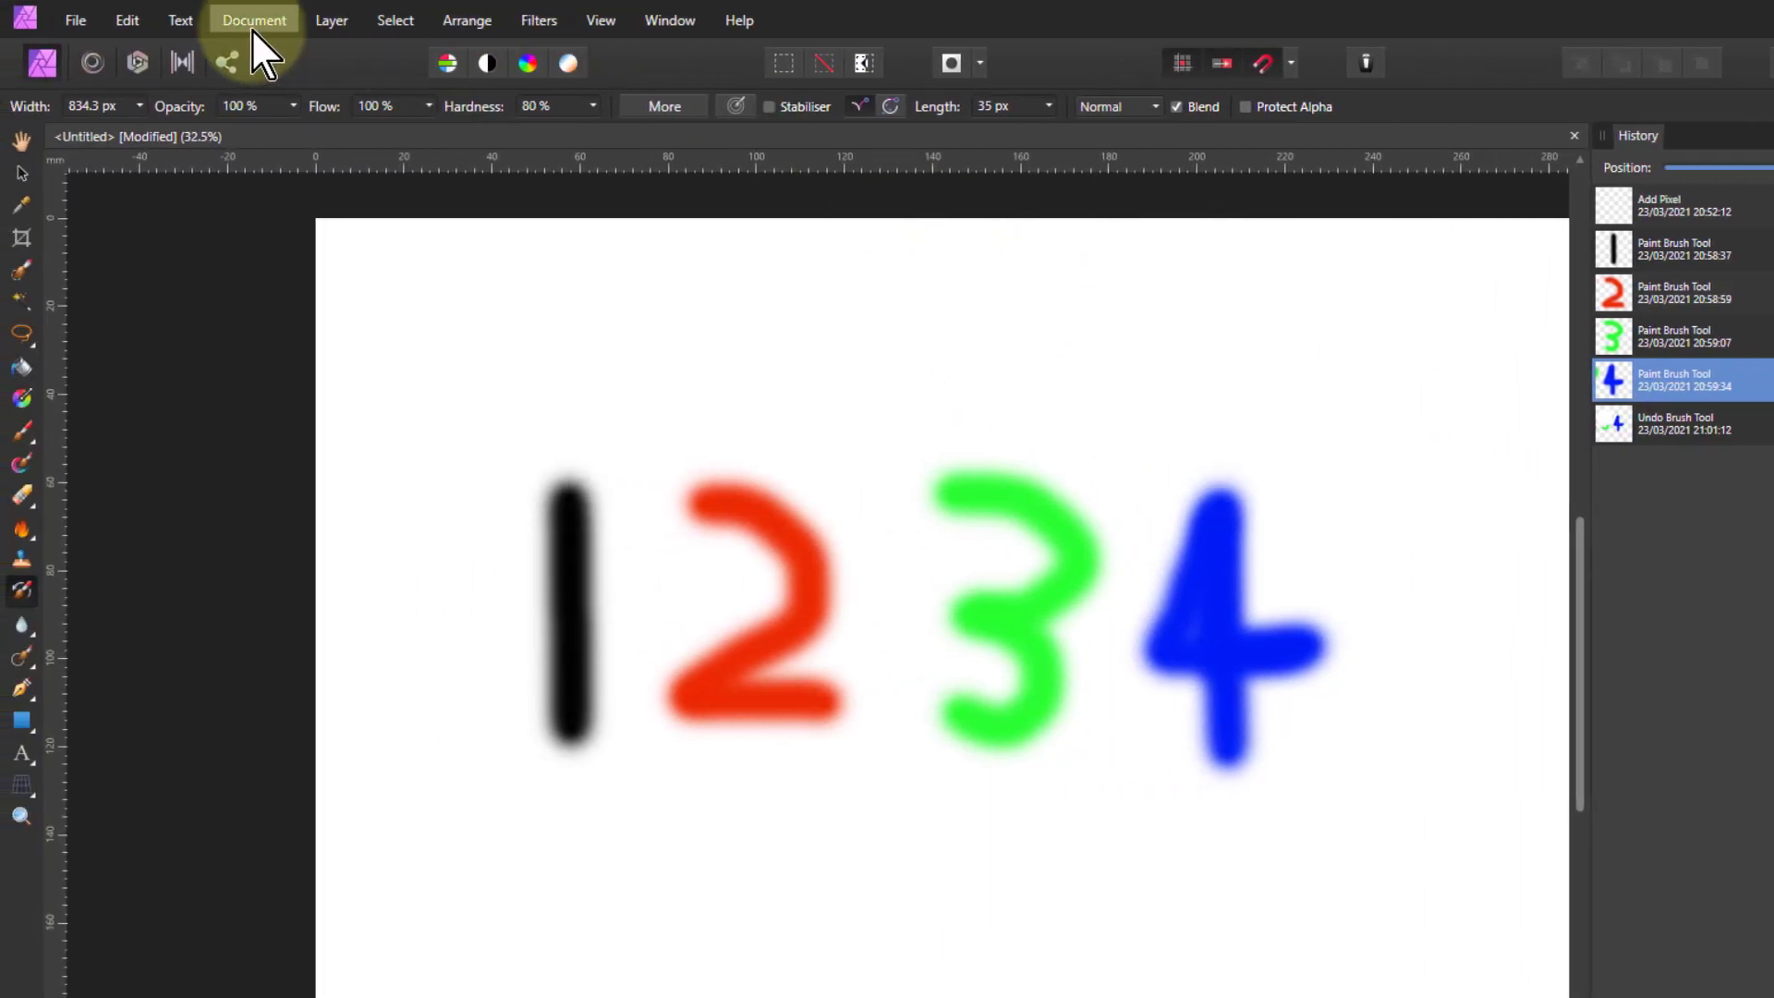
Add a document snapshot named '4' from the Document menu
{"action": "left_click", "coordinate": [251, 29]}
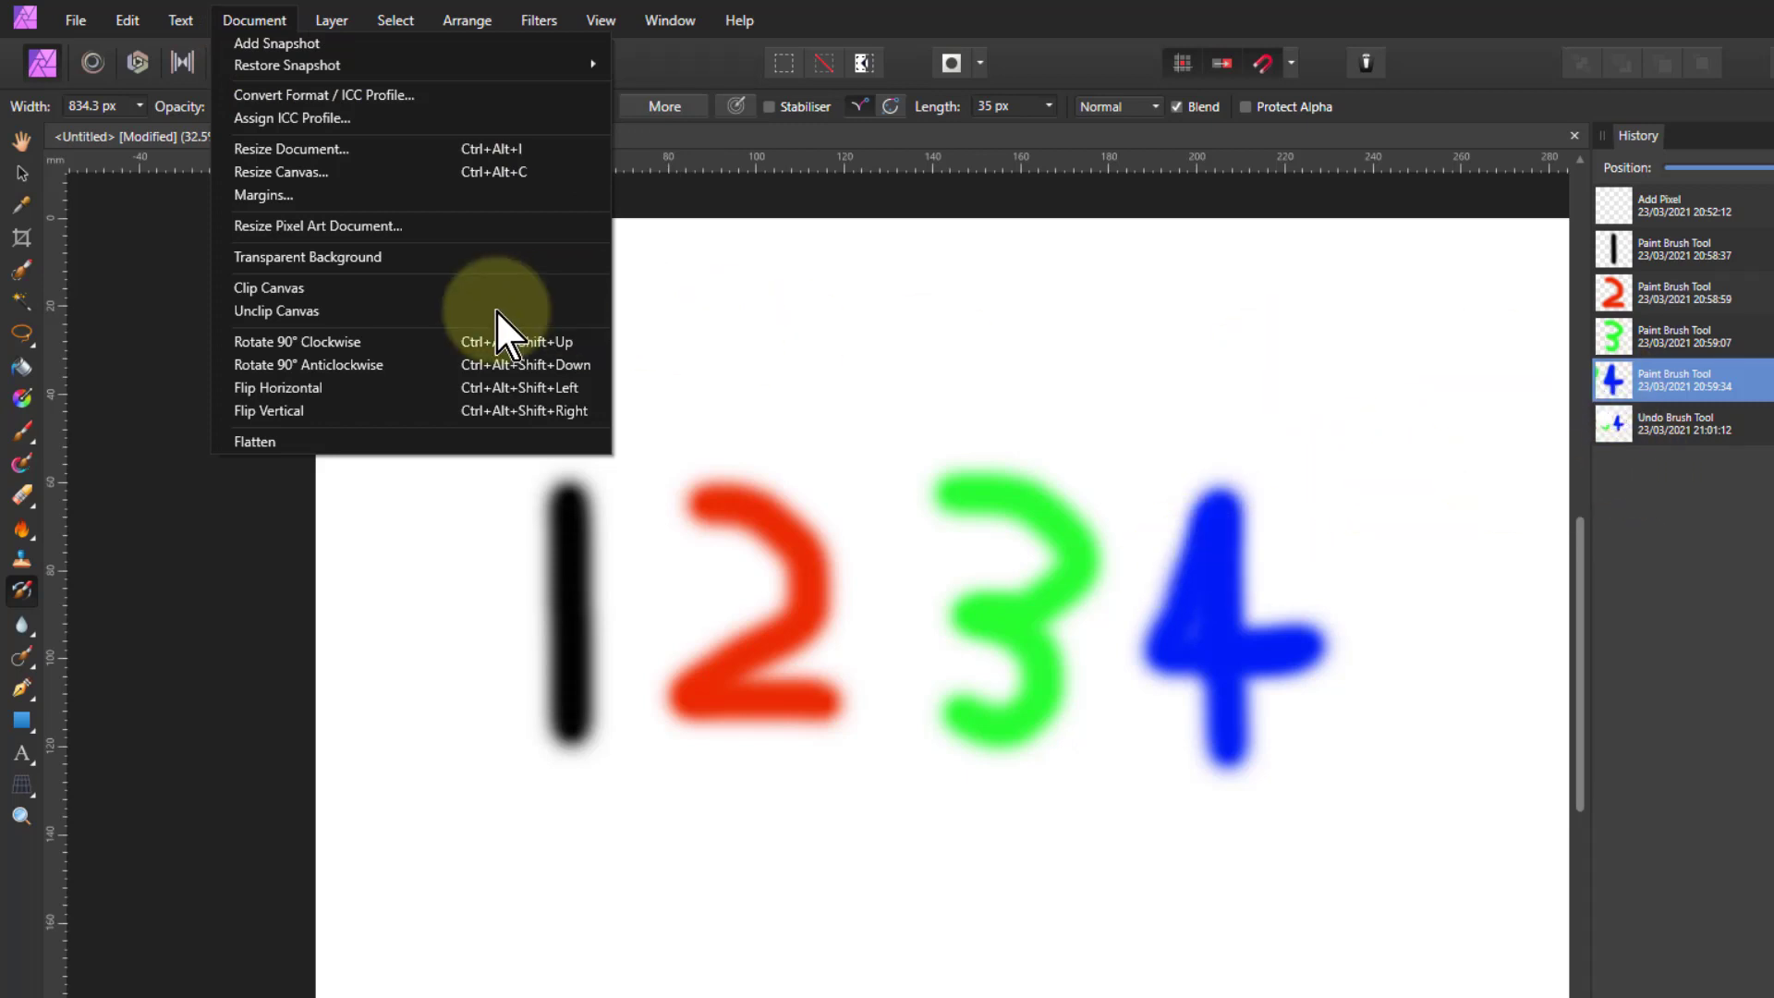
{"action": "left_click", "coordinate": [281, 46]}
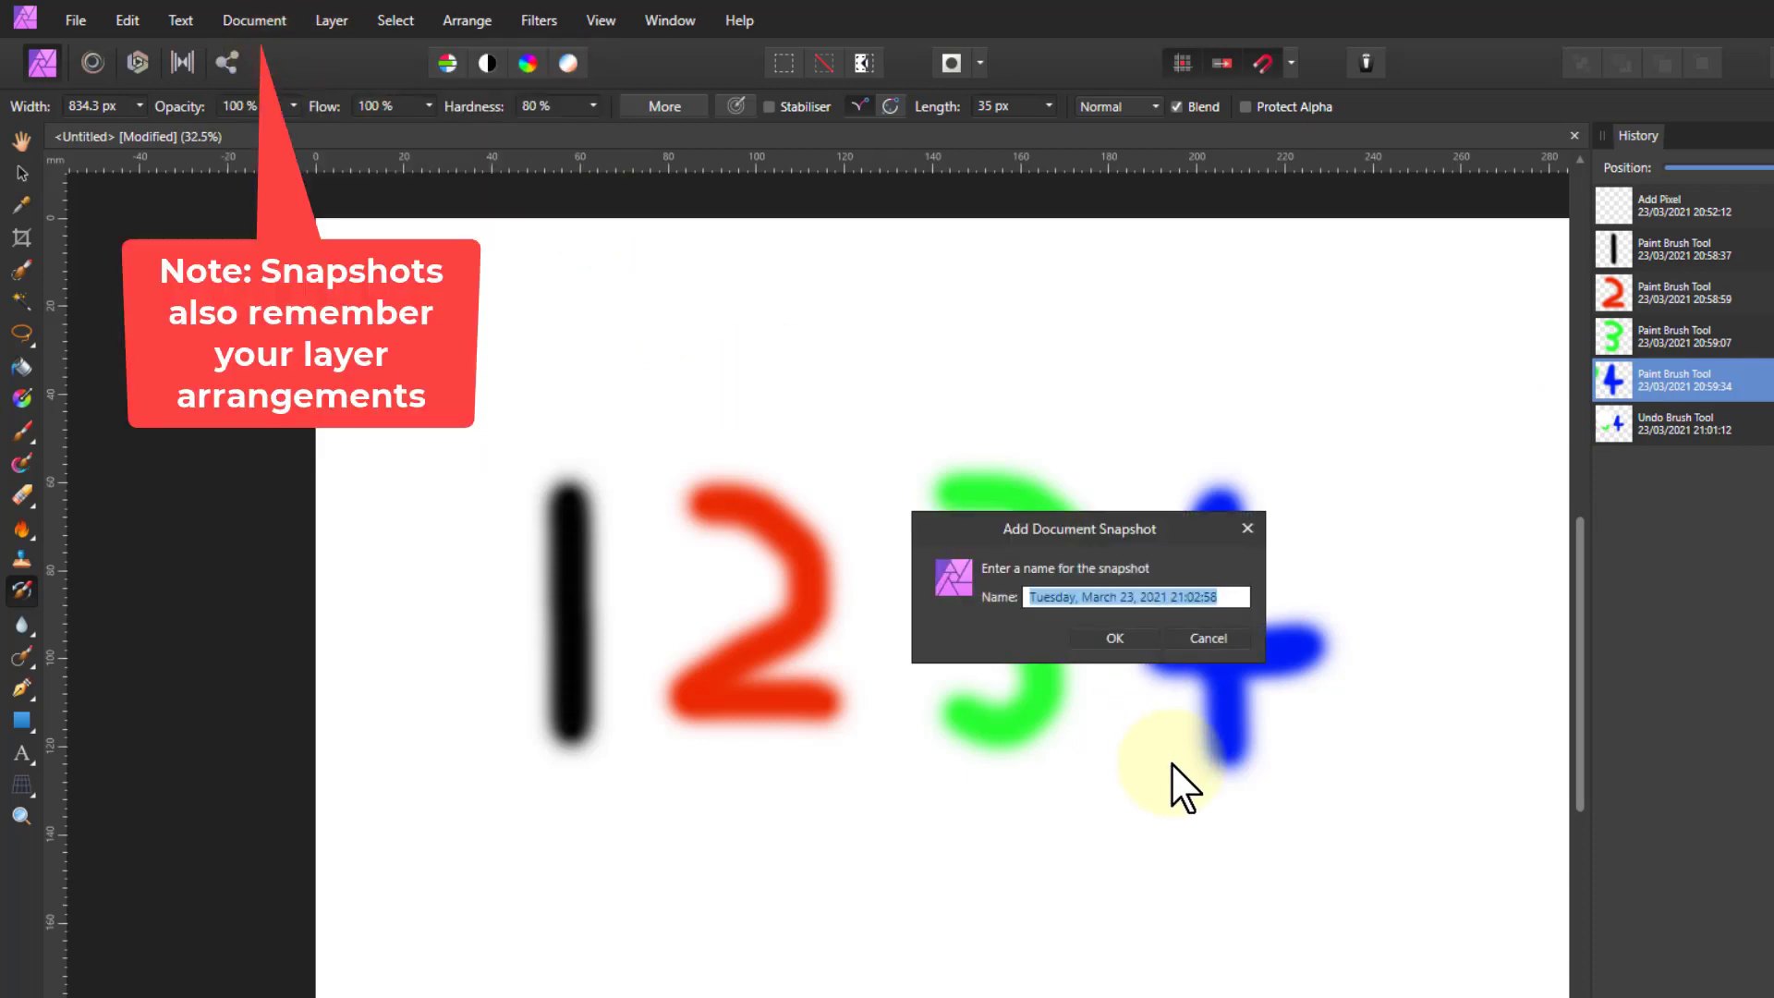
{"action": "type", "text": "4"}
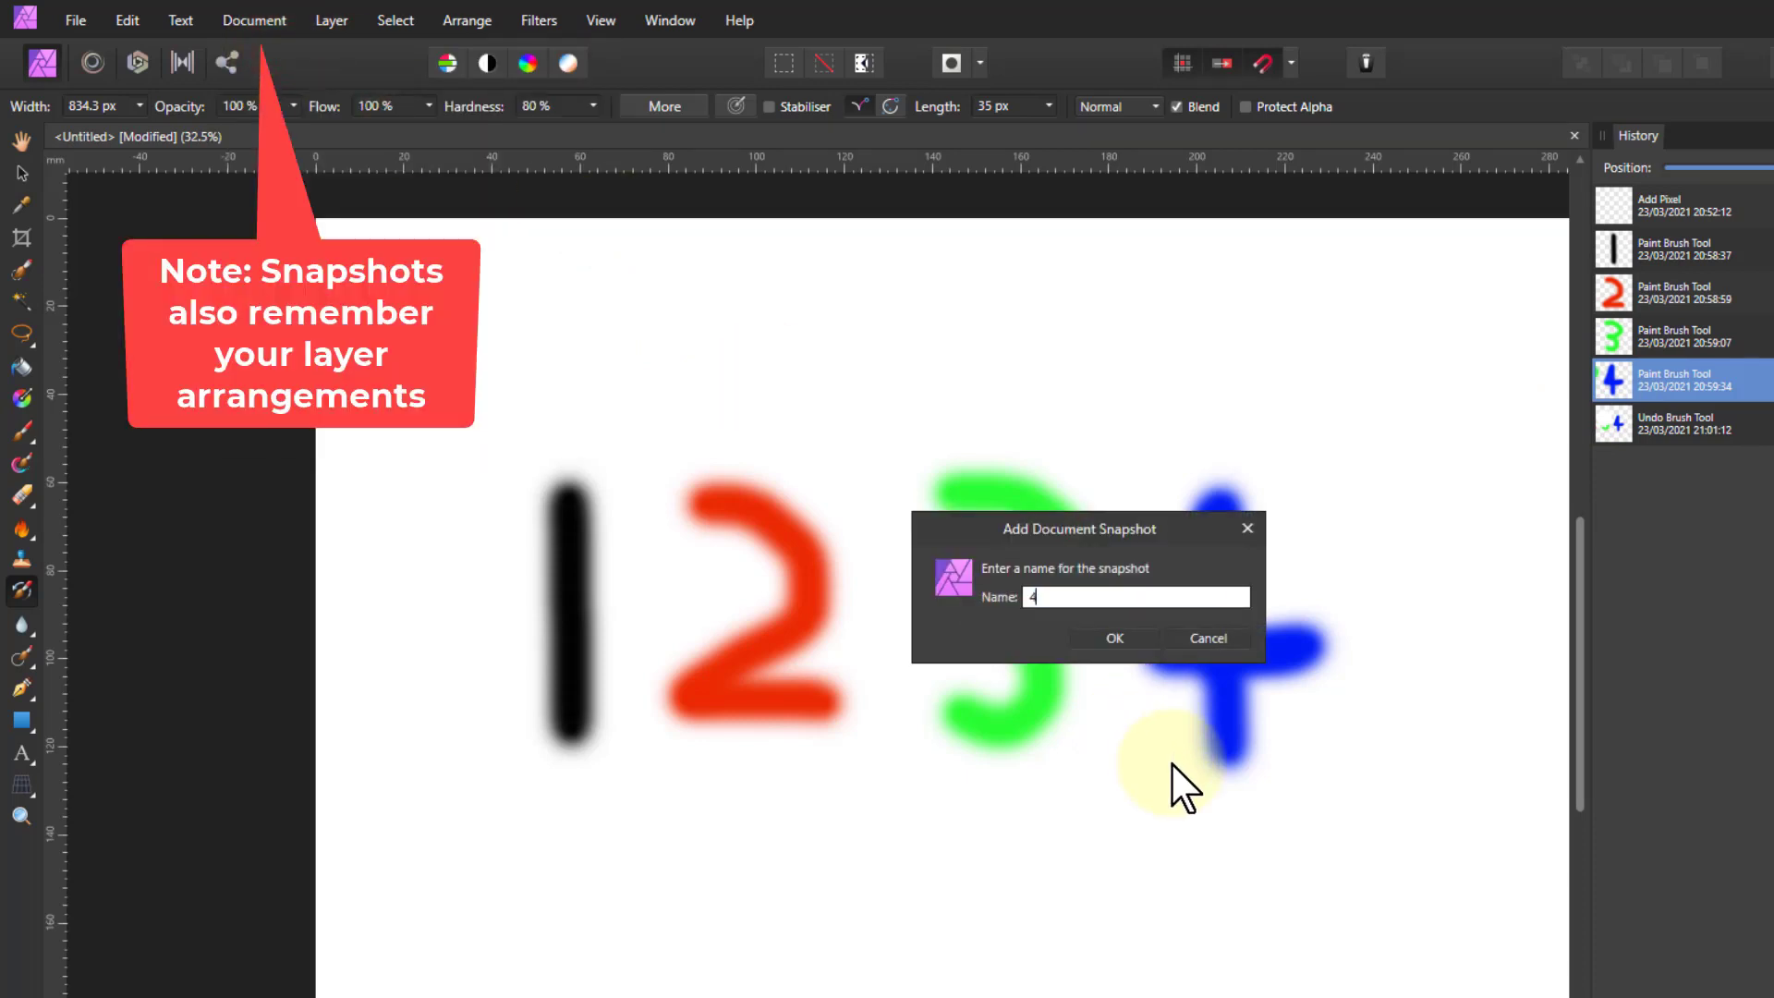
{"action": "key", "text": "Return"}
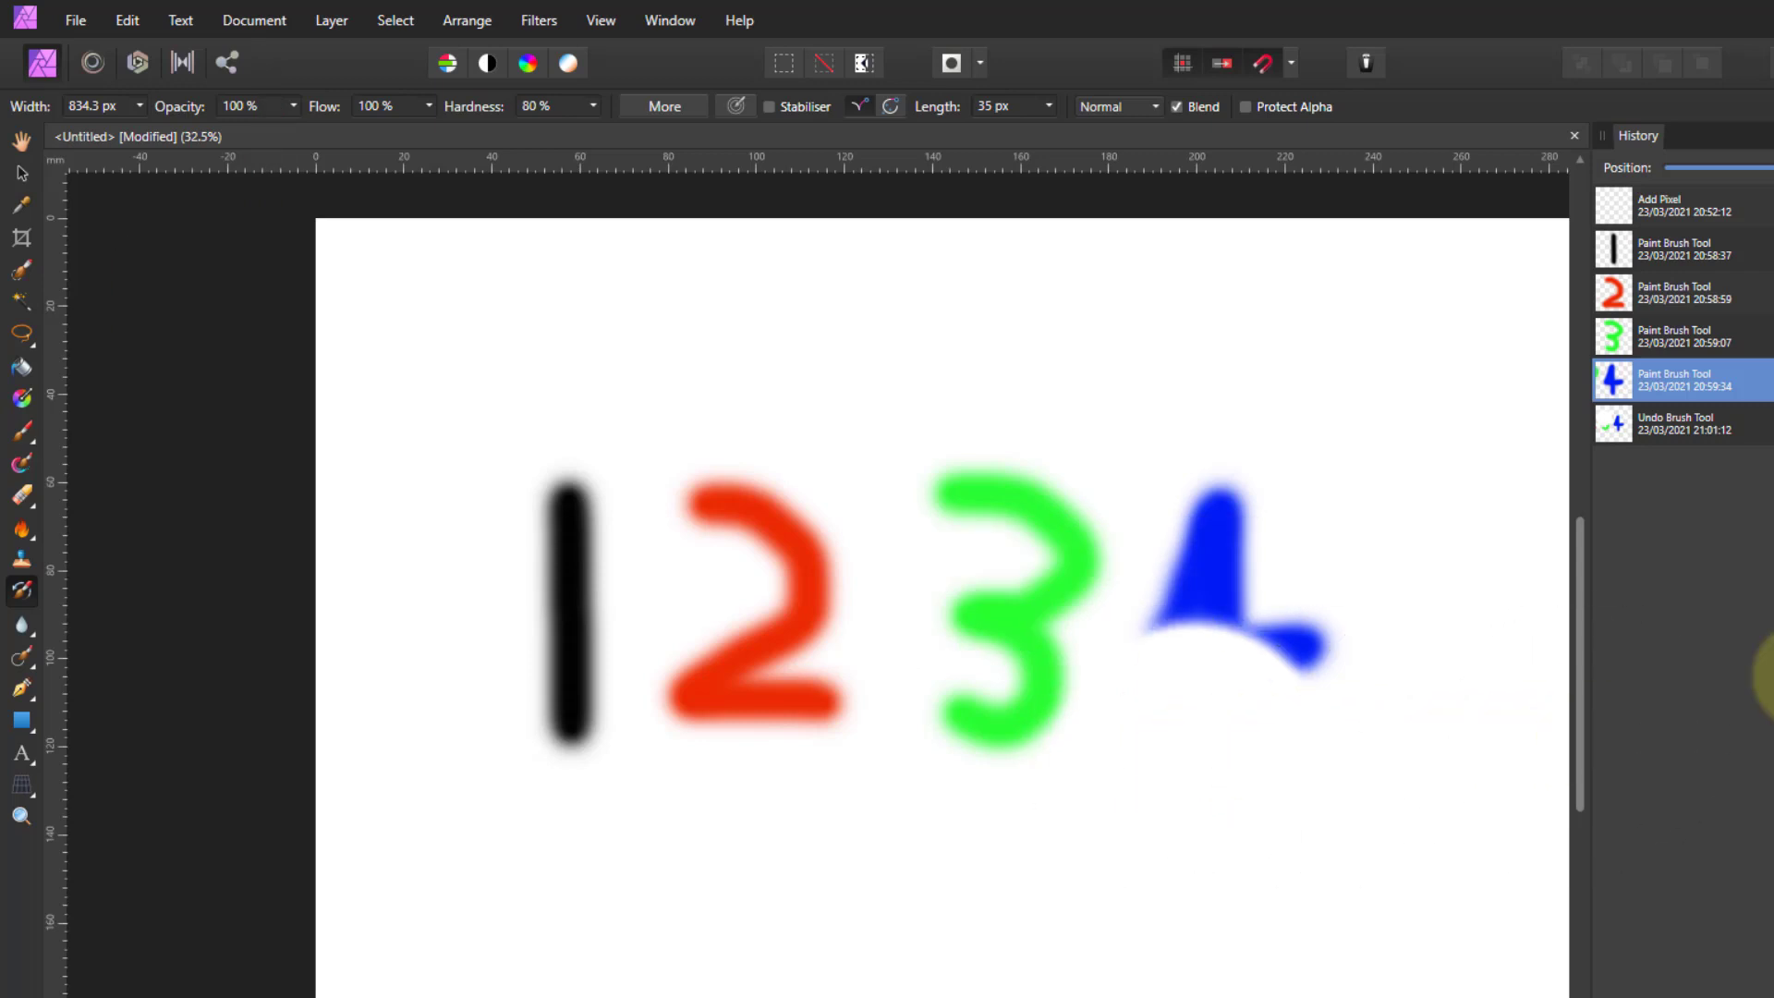
Paint a magenta 6 below the 3 and a magenta 7 beside it with the Paint Brush
{"action": "left_click", "coordinate": [21, 434]}
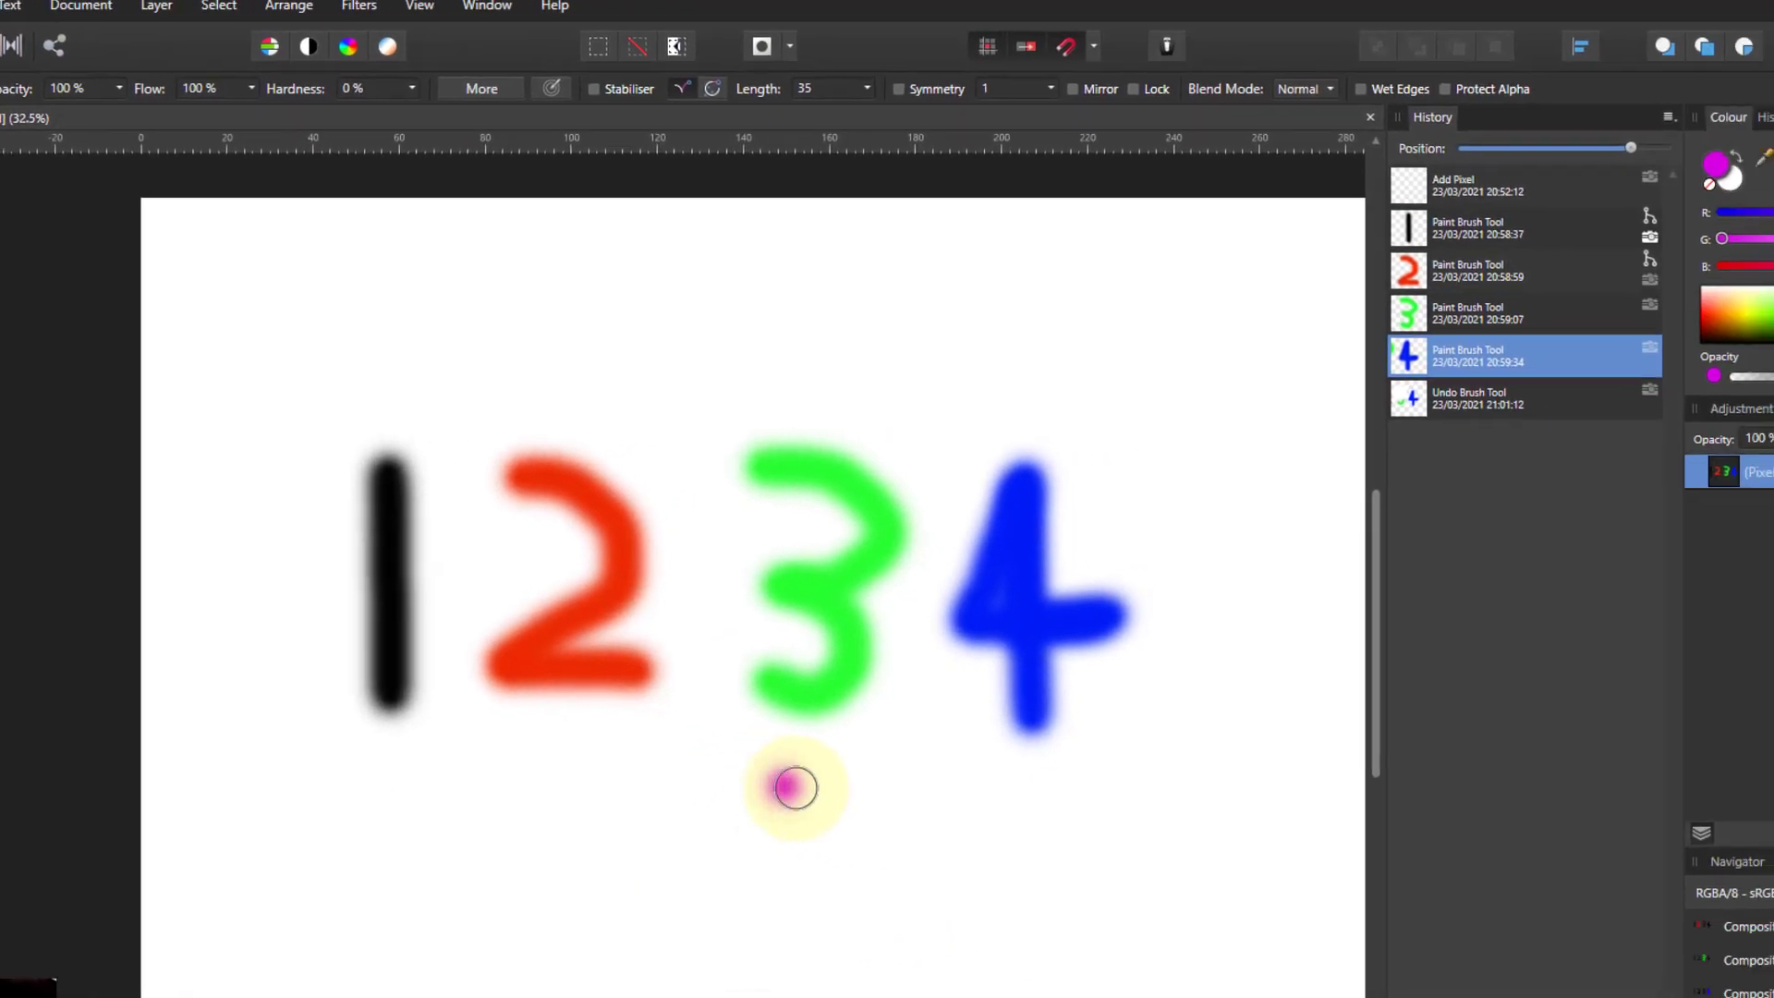
{"action": "mouse_move", "coordinate": [975, 814]}
{"action": "left_mouse_down"}
{"action": "mouse_move", "coordinate": [924, 997]}
{"action": "mouse_move", "coordinate": [945, 919]}
{"action": "mouse_move", "coordinate": [934, 956]}
{"action": "left_mouse_up"}
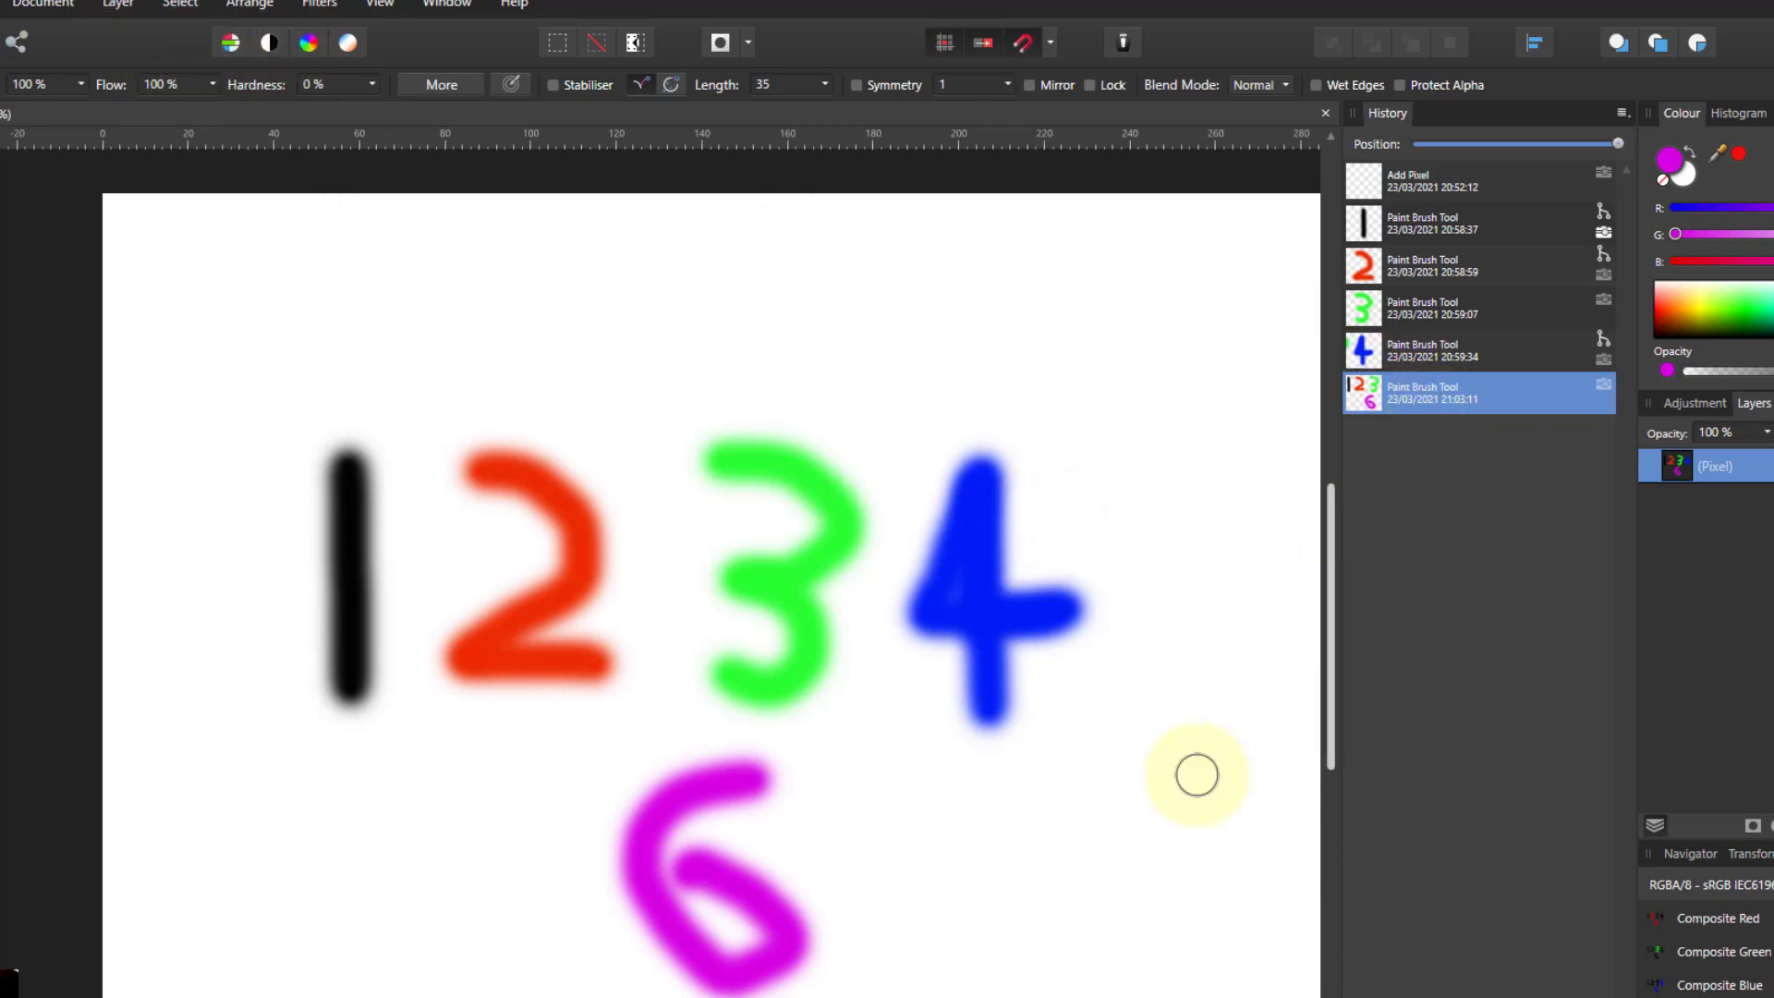
{"action": "mouse_move", "coordinate": [898, 809]}
{"action": "left_mouse_down"}
{"action": "mouse_move", "coordinate": [1026, 813]}
{"action": "mouse_move", "coordinate": [951, 961]}
{"action": "left_mouse_up"}
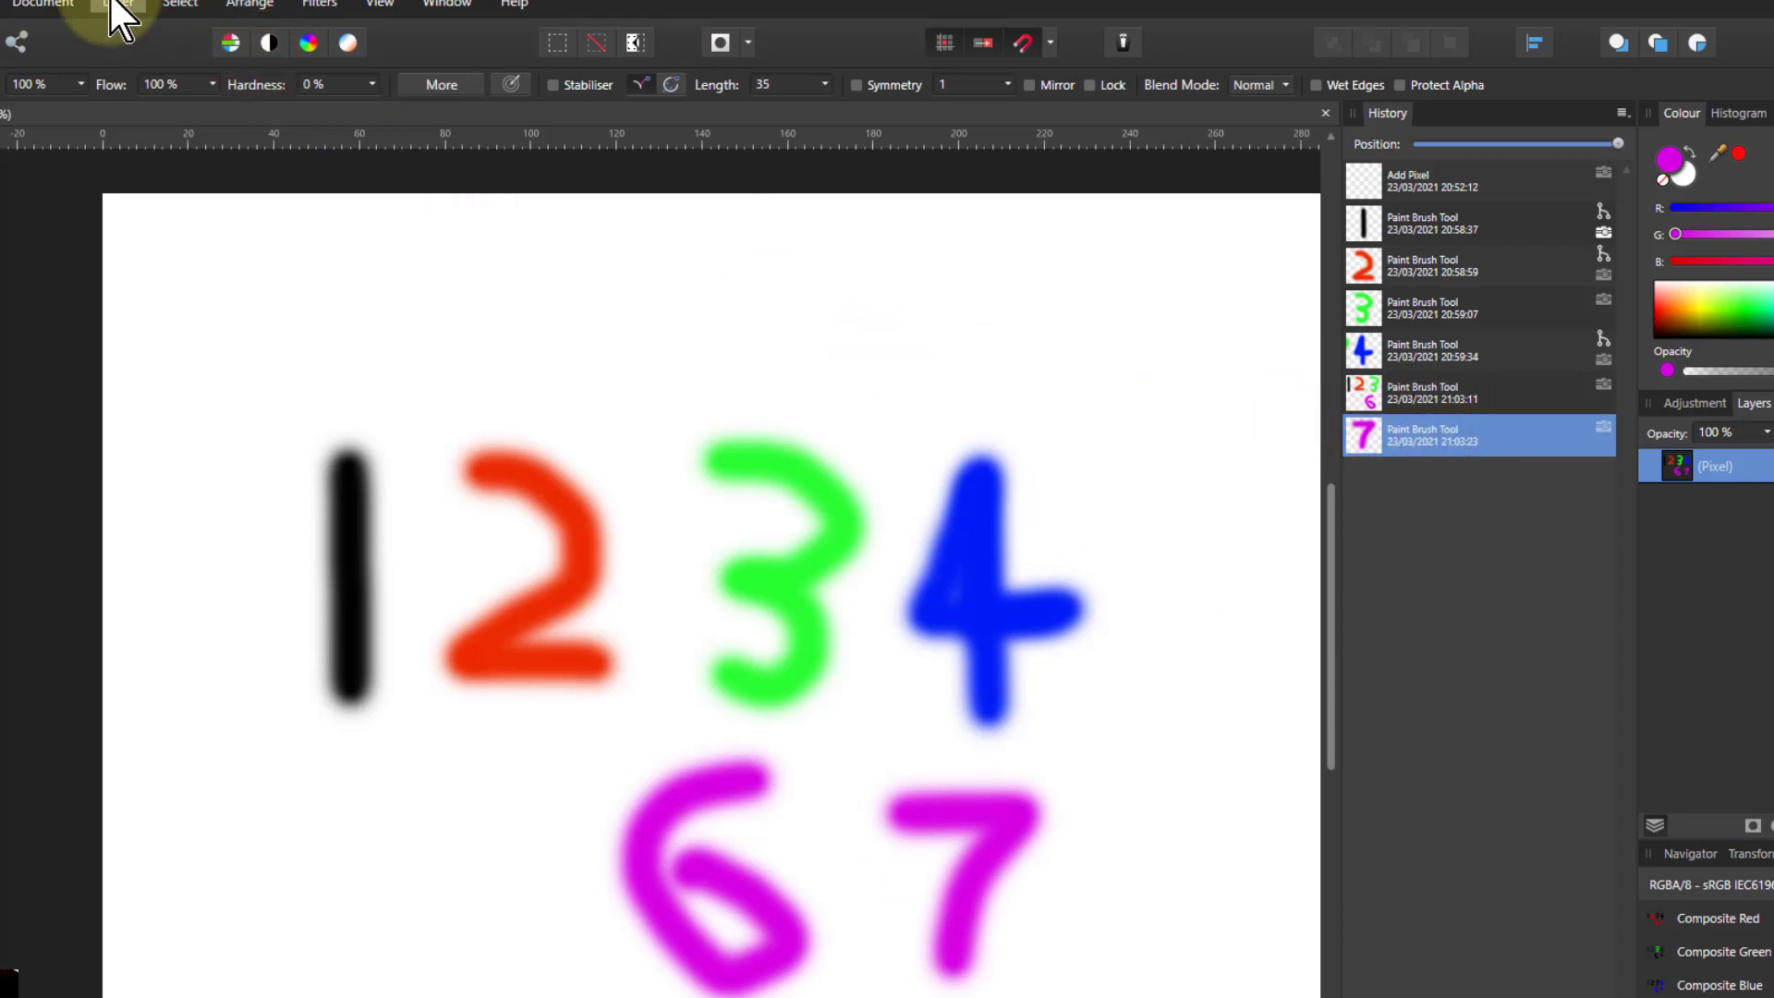
Restore snapshot 4, then return history to the magenta 7 brush step
{"action": "left_click", "coordinate": [59, 4]}
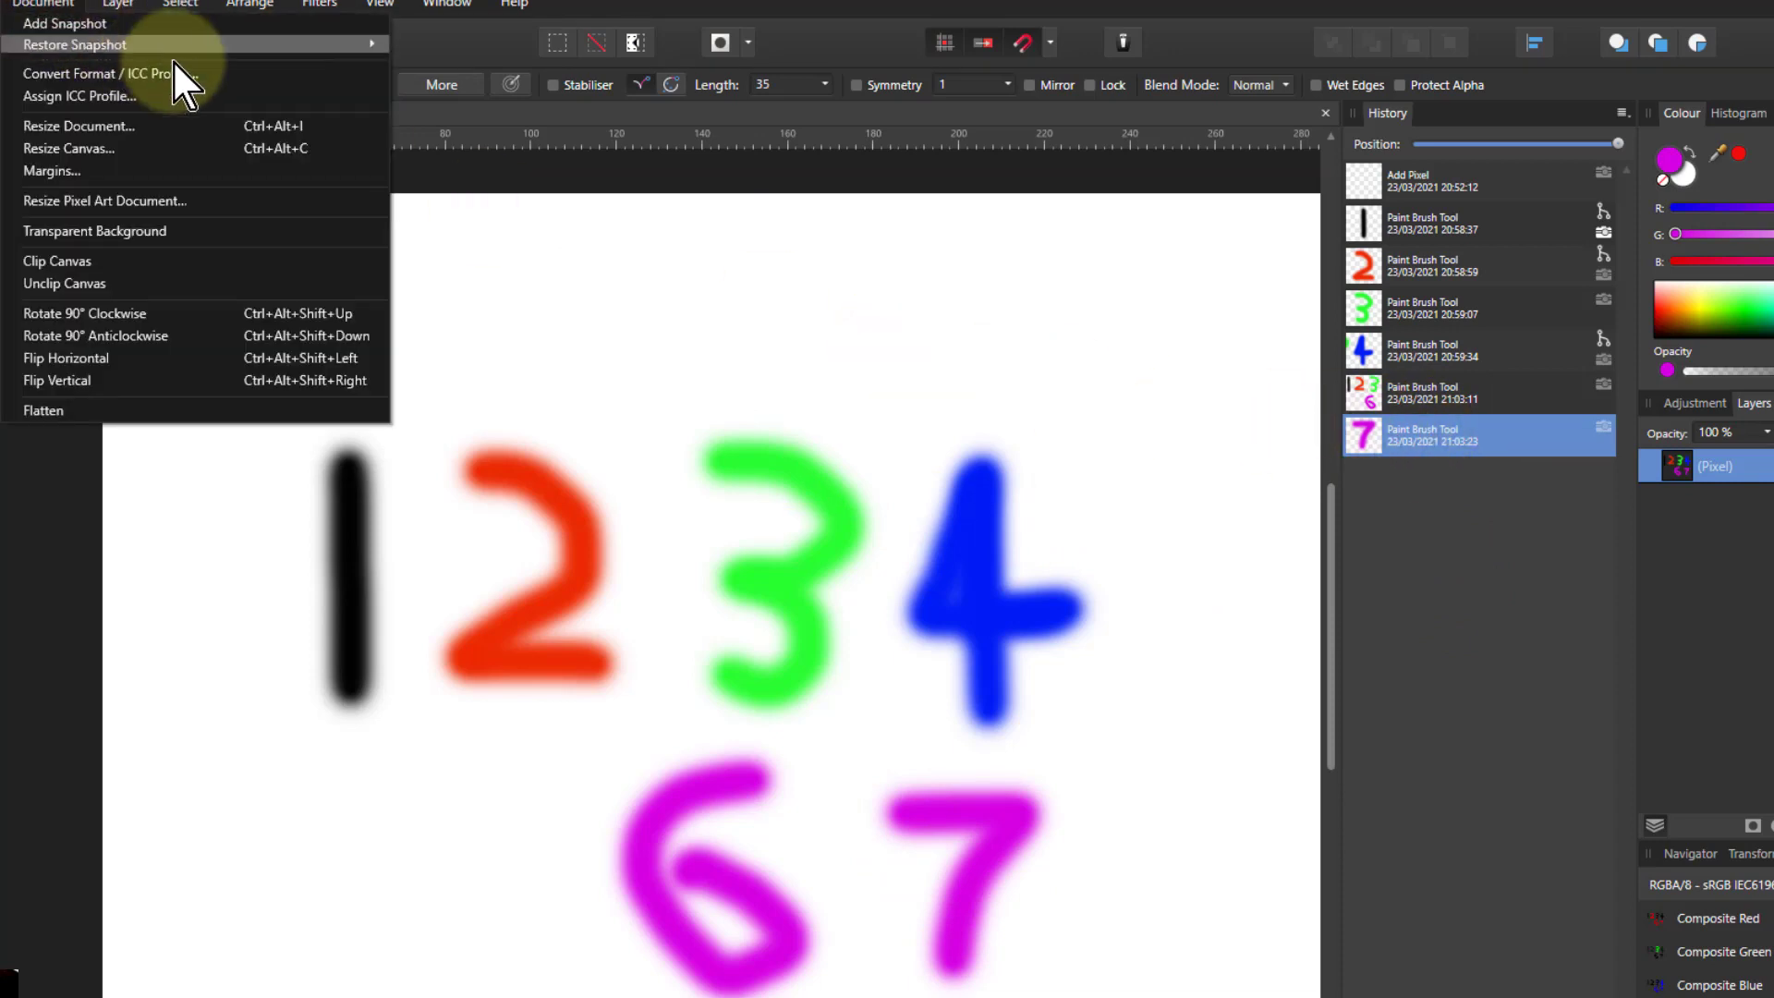
{"action": "mouse_move", "coordinate": [221, 48]}
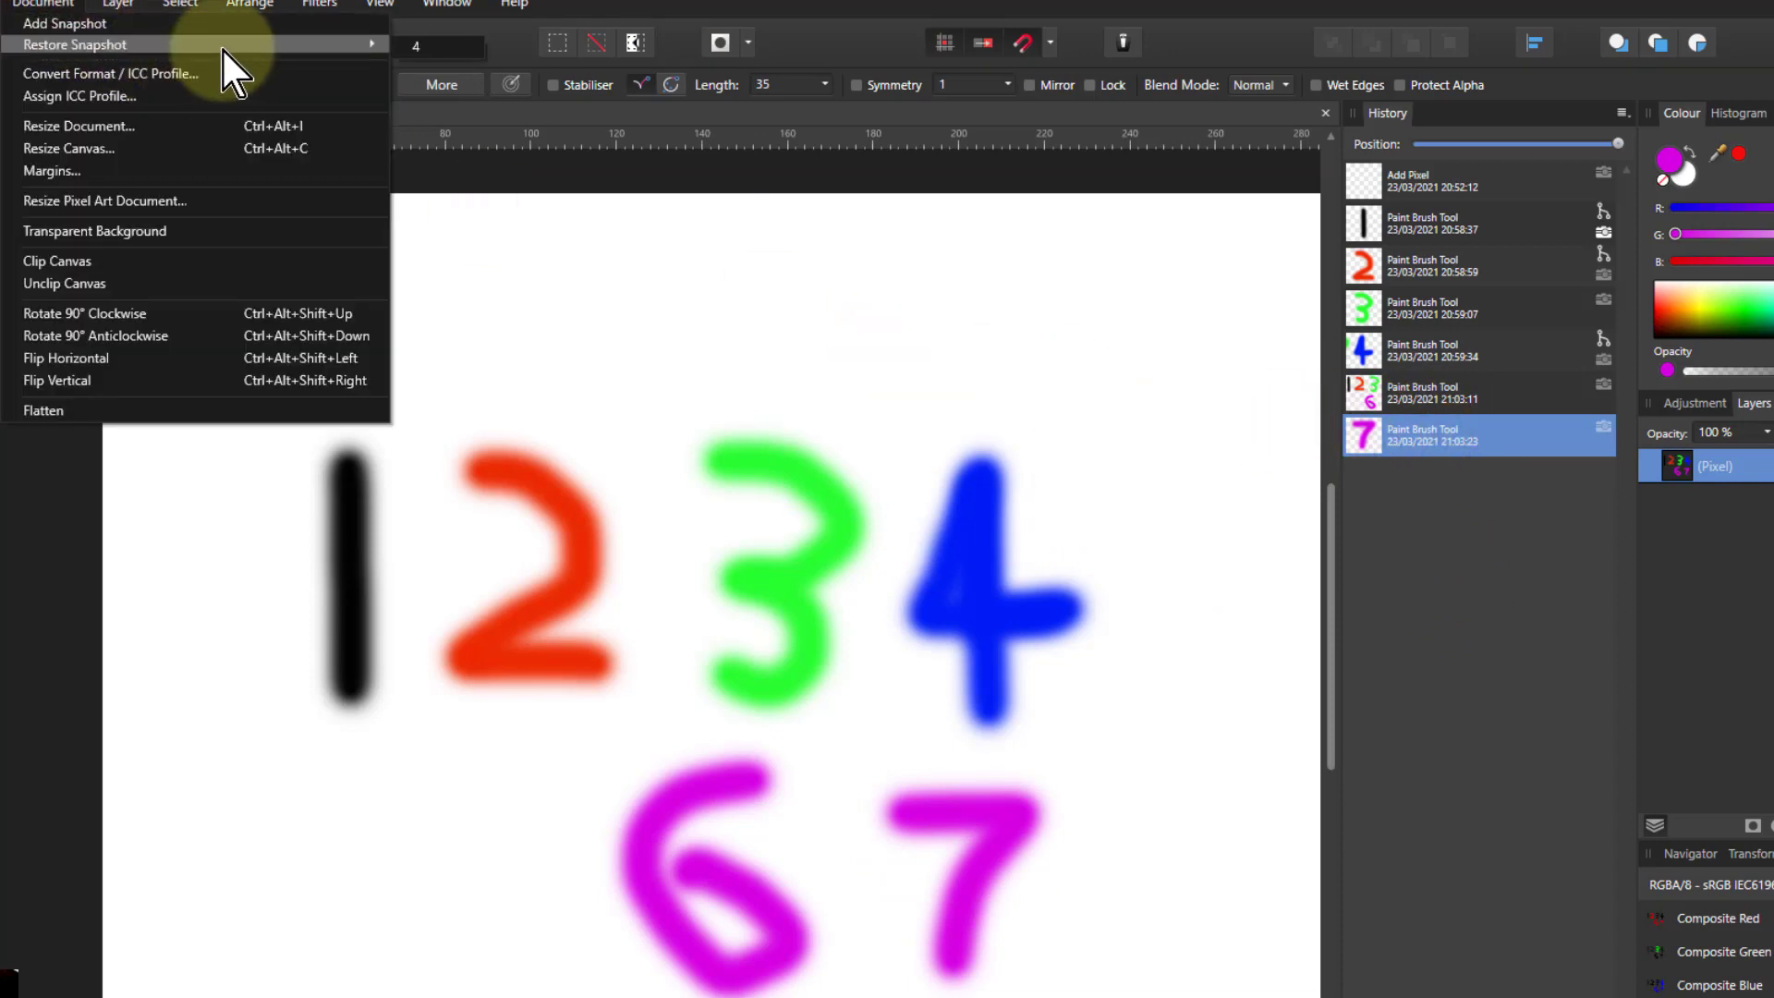
{"action": "left_click", "coordinate": [429, 44]}
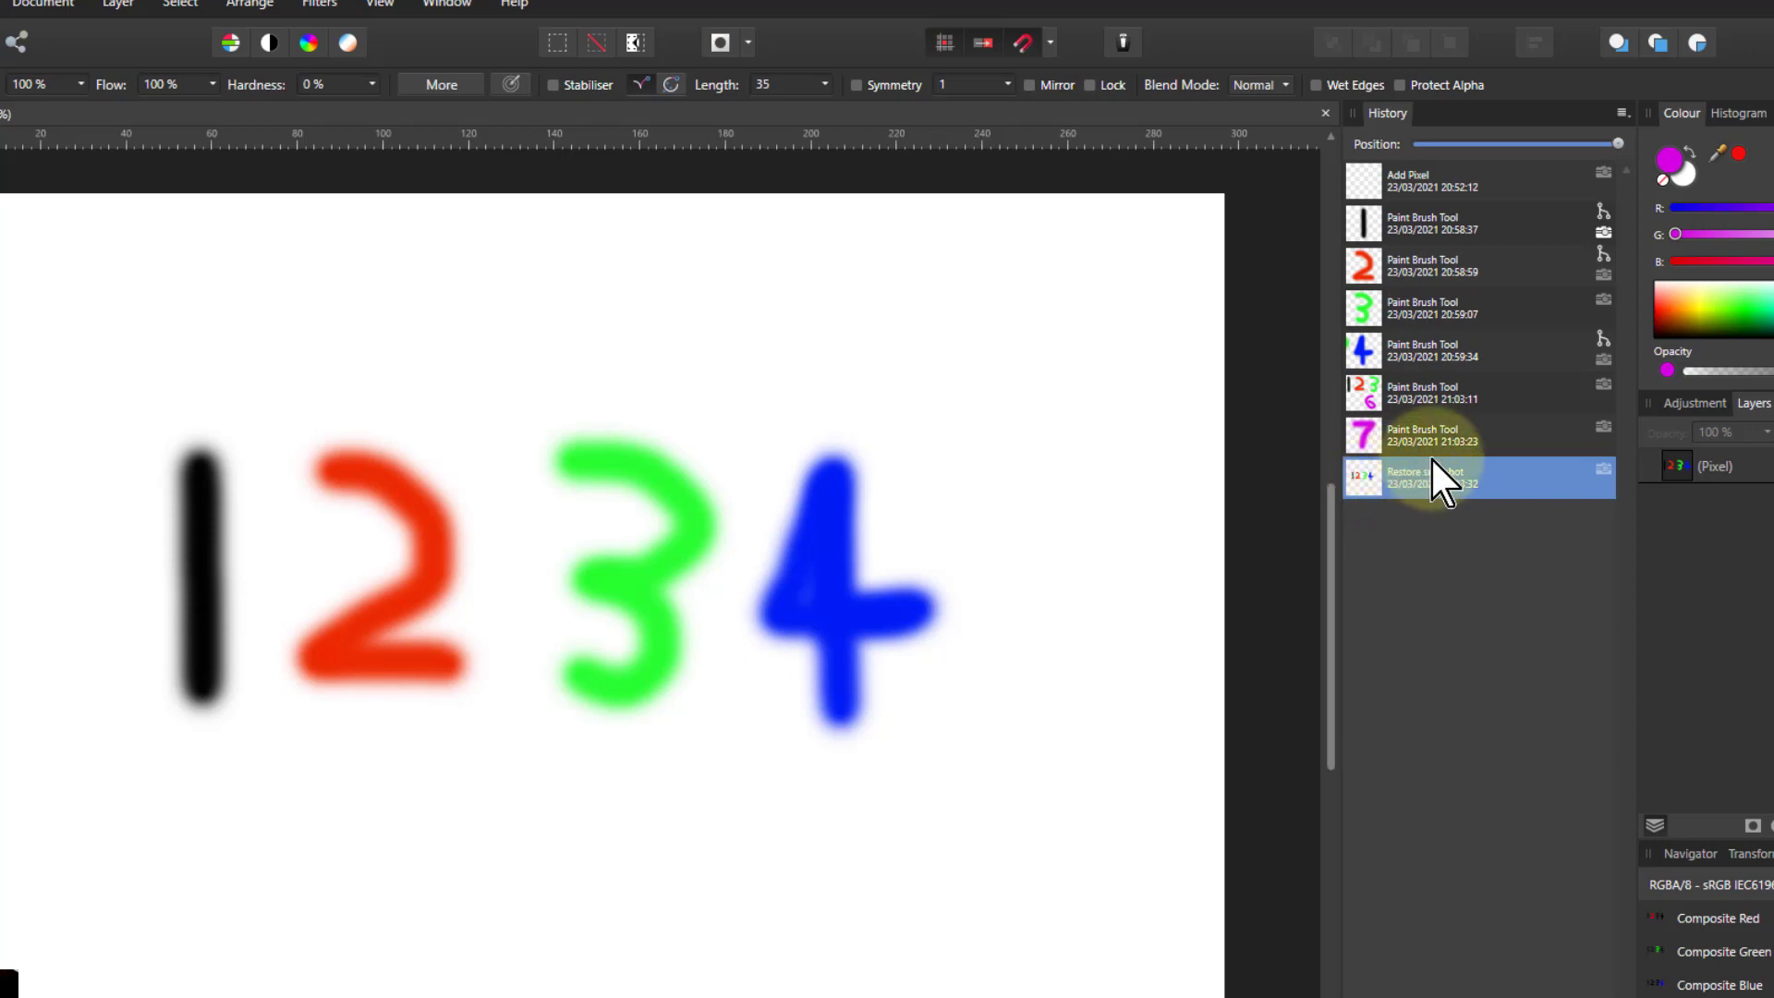
{"action": "left_click", "coordinate": [1436, 427]}
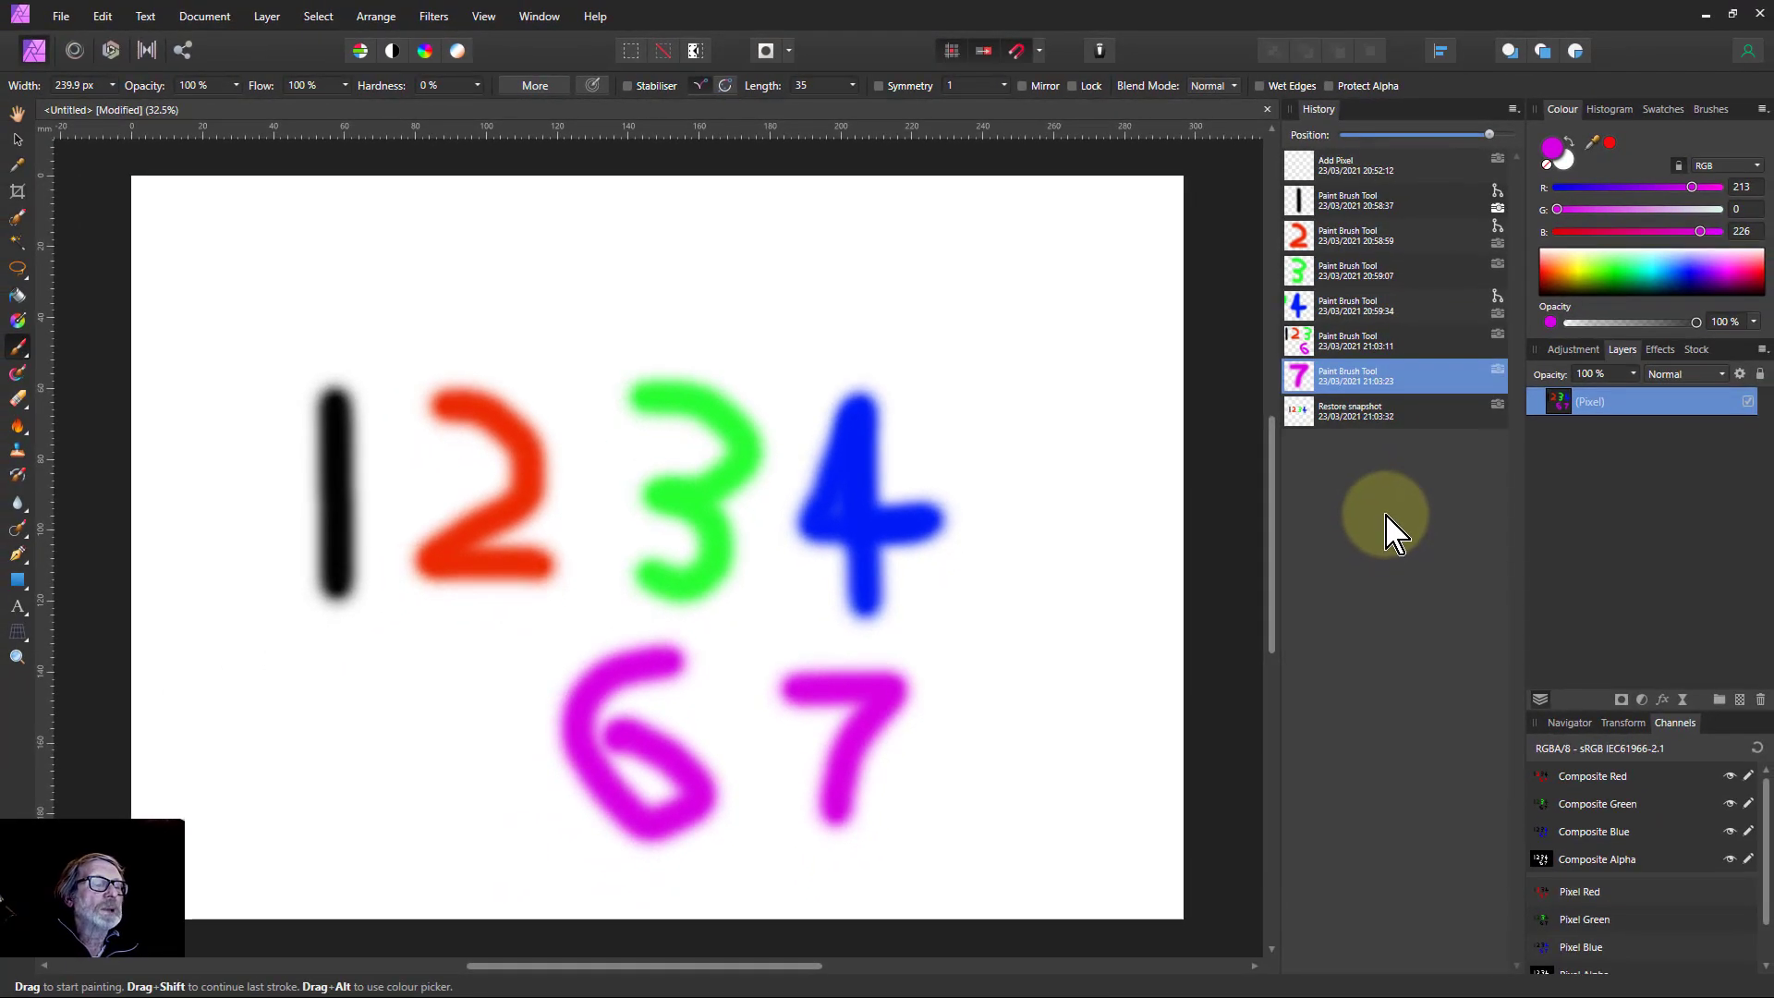
Slide the History Position back to the first Paint Brush step, leaving only the black 1
{"action": "left_click", "coordinate": [1100, 723]}
{"action": "left_click", "coordinate": [1007, 631]}
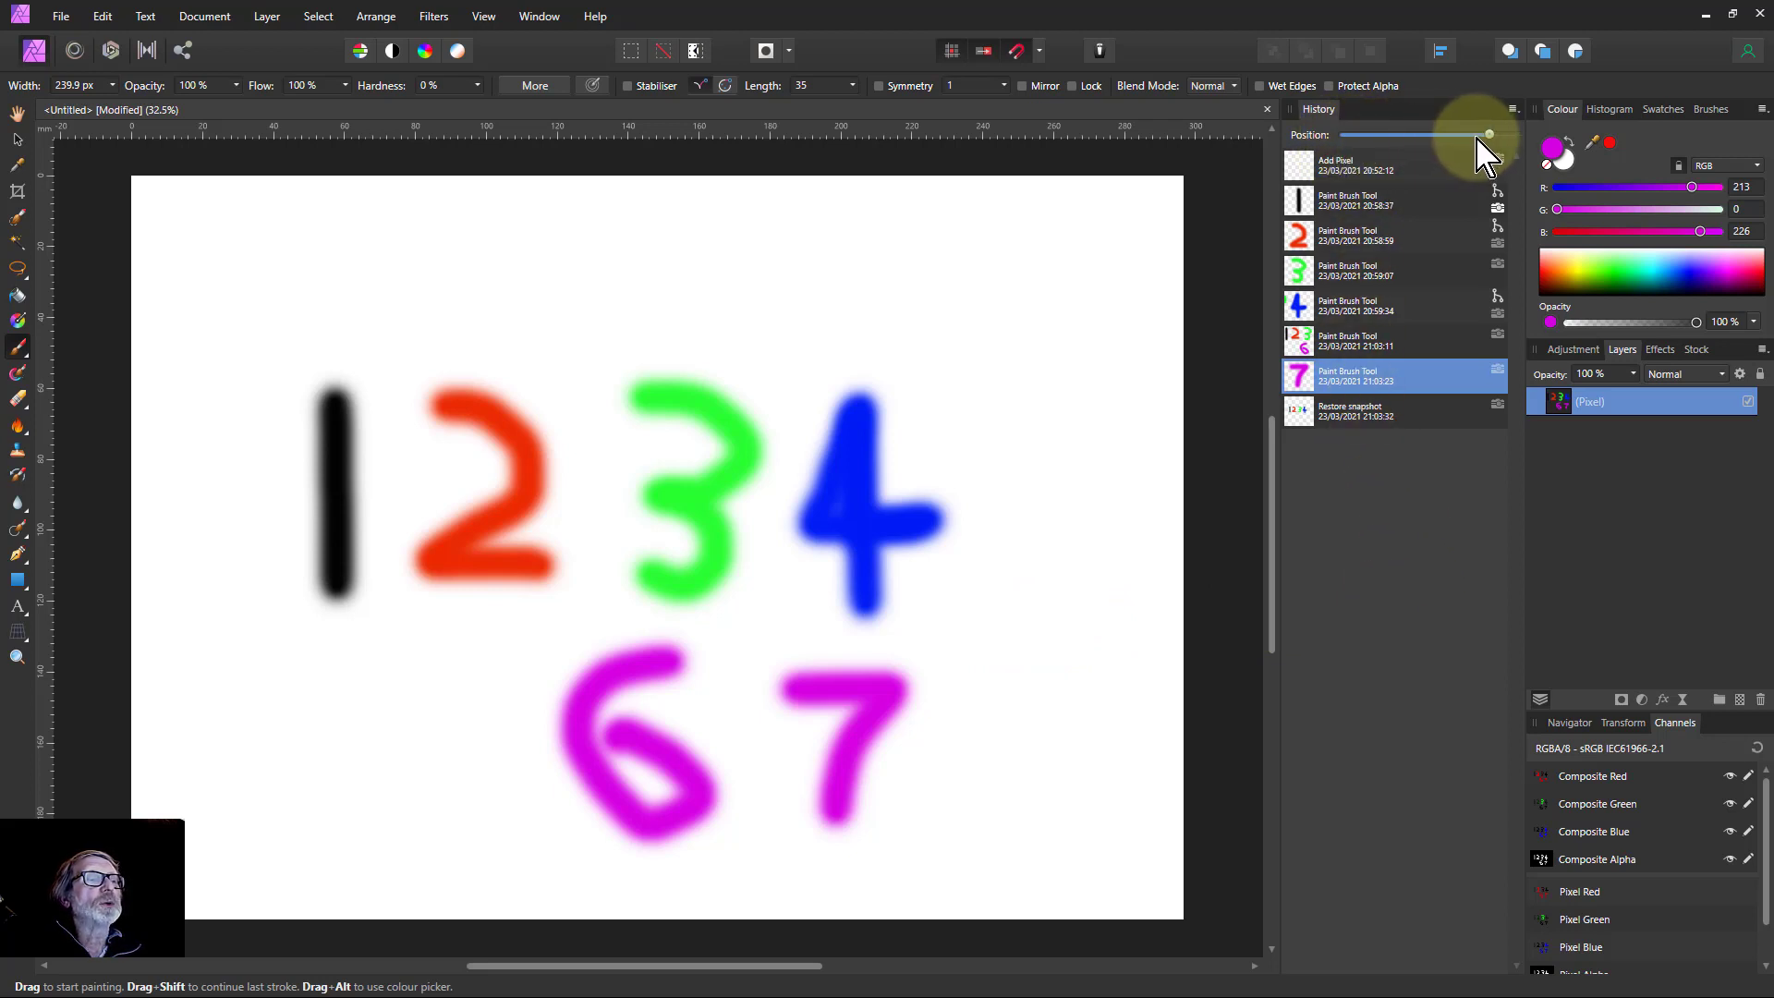
{"action": "left_click_drag", "start_coordinate": [1489, 134], "coordinate": [1385, 134]}
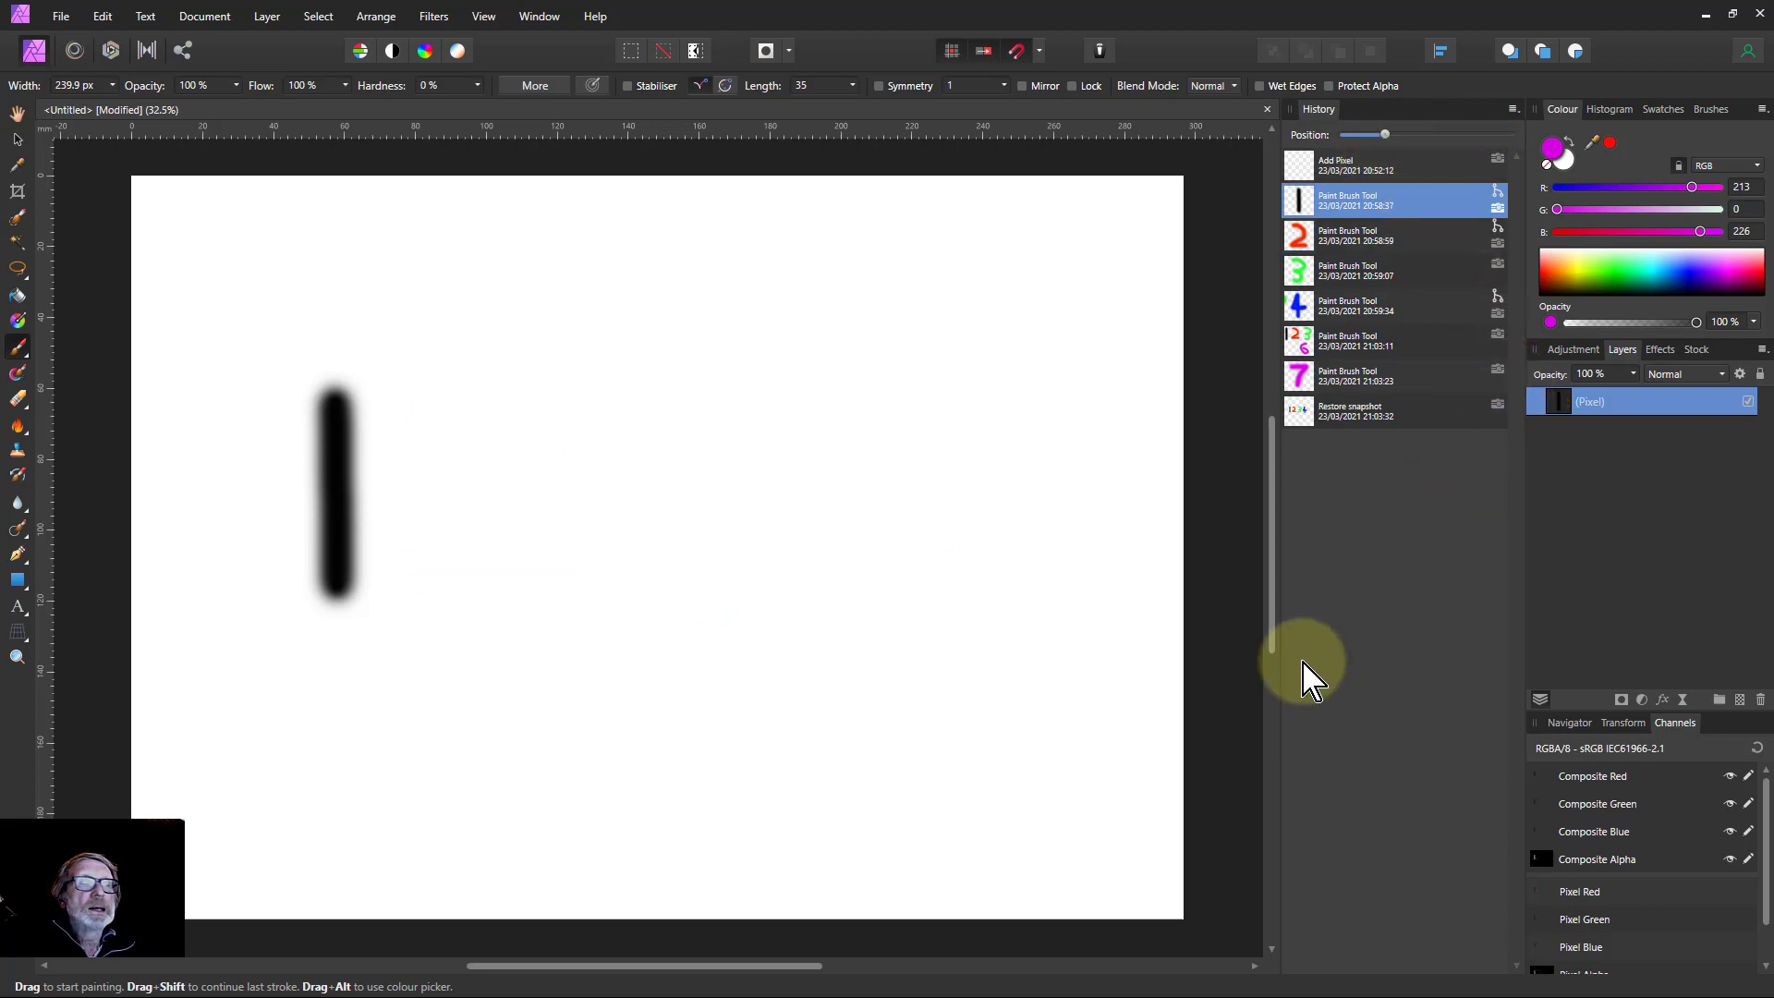